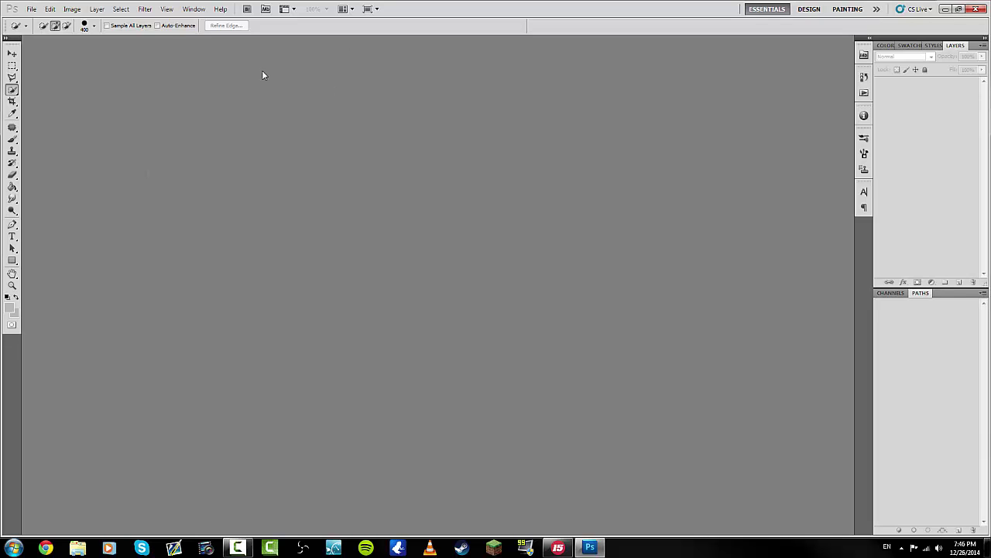
# Step: Open Picture 1 from the bottom of the Desktop file list
pyautogui.click(31, 9)
pyautogui.click(58, 31)
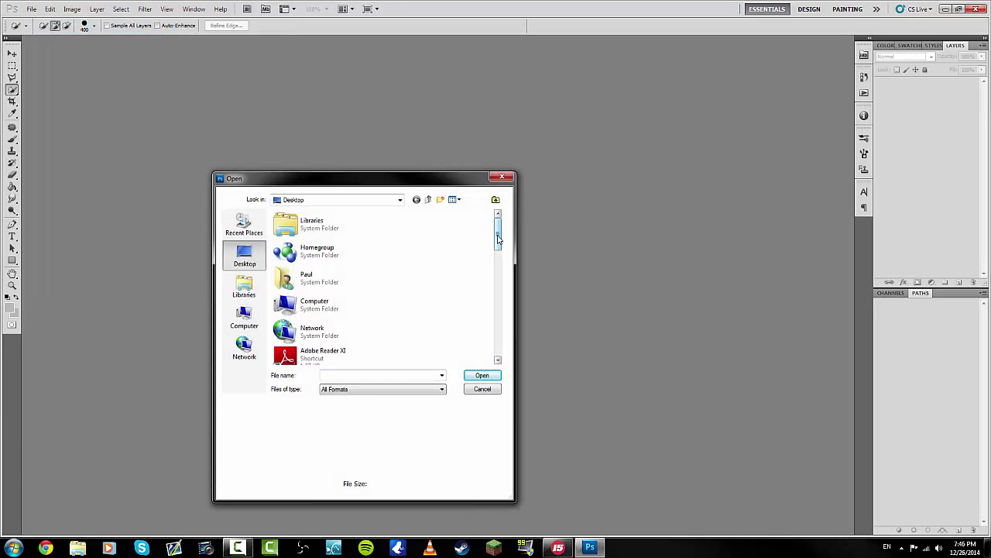
pyautogui.moveTo(498, 243); pyautogui.dragTo(498, 343)
pyautogui.click(330, 324)
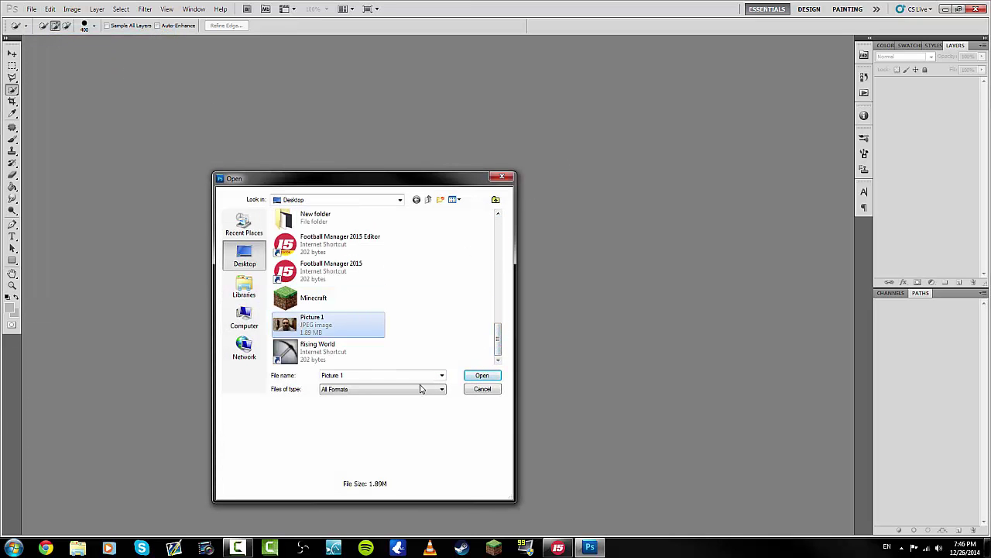
pyautogui.click(480, 376)
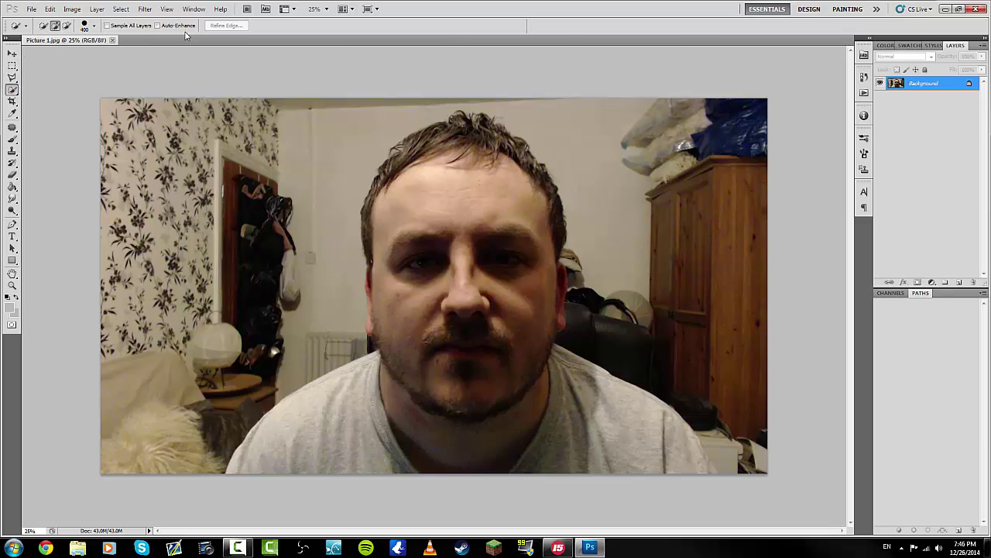
# Step: Enlarge the Quick Selection brush to 200 and paint over the man's head and shoulders
pyautogui.click(94, 27)
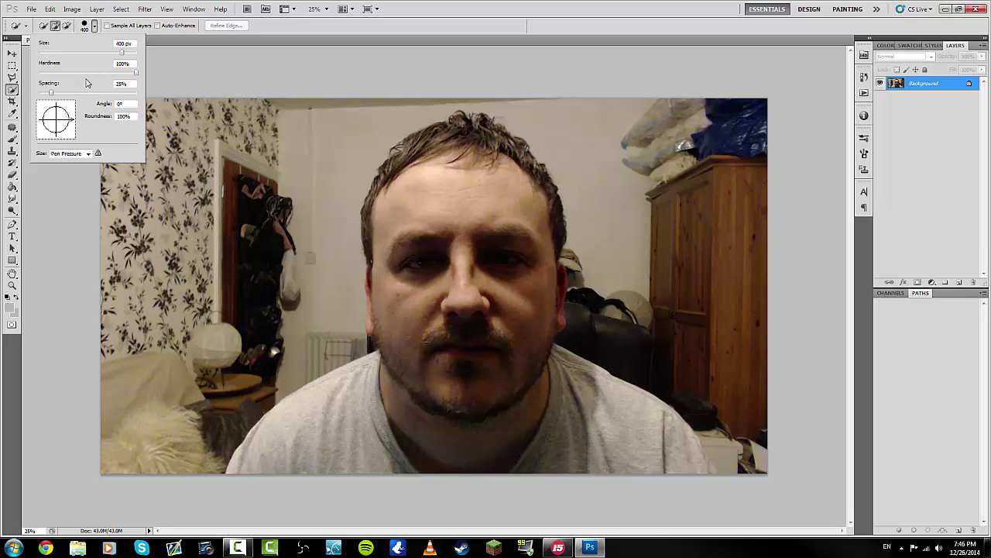
pyautogui.click(93, 28)
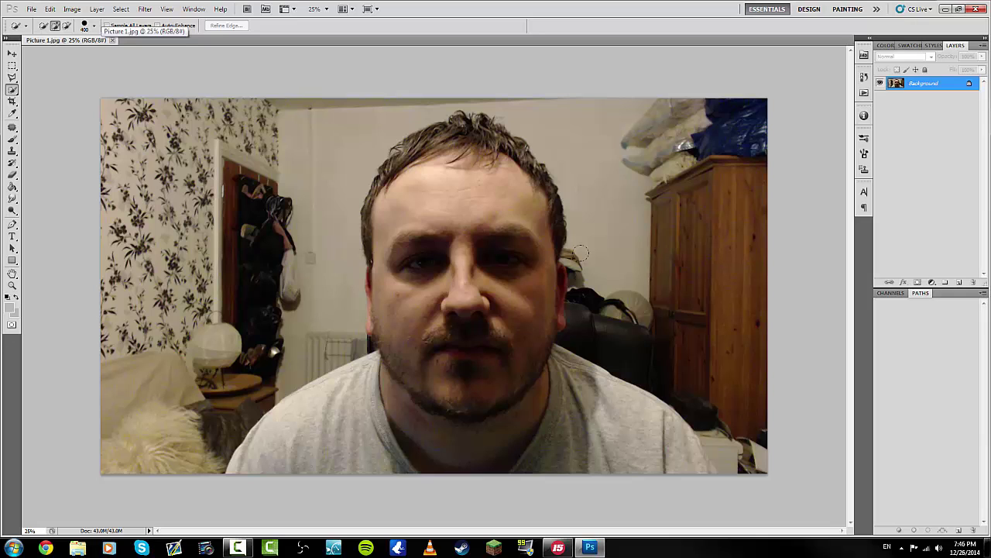
pyautogui.press(']')
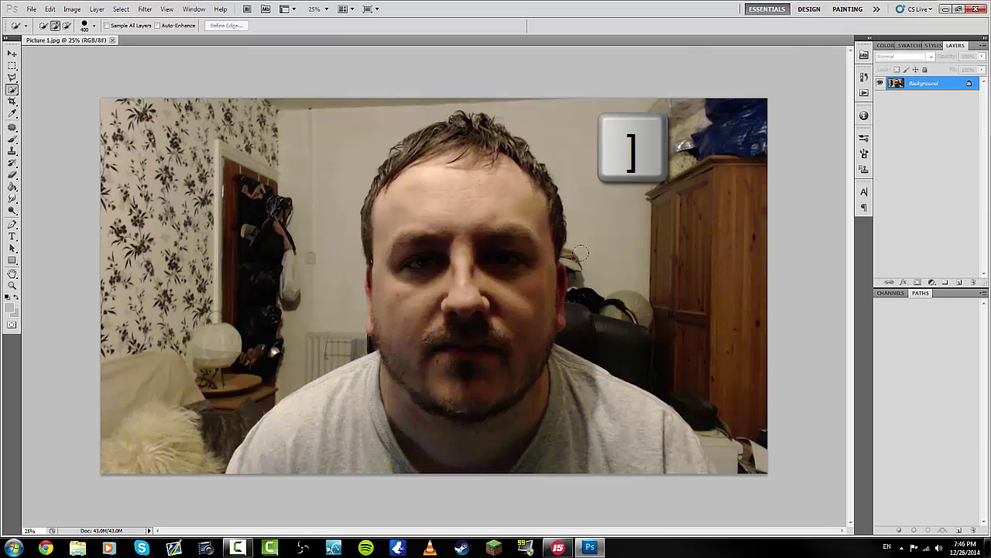
pyautogui.press(']')
pyautogui.press(']')
pyautogui.press(']')
pyautogui.press(']')
pyautogui.press(']')
pyautogui.press(']')
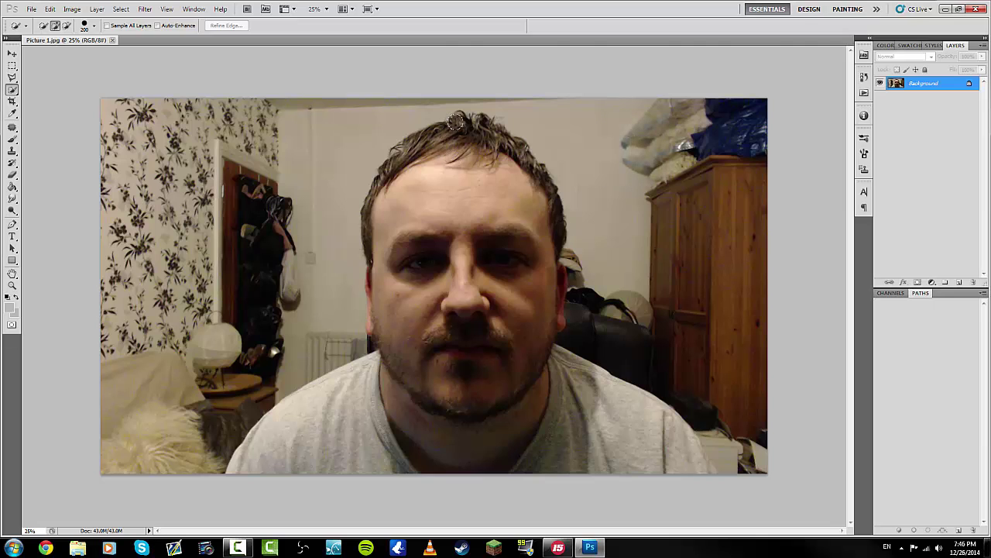
pyautogui.moveTo(456, 121)
pyautogui.mouseDown()
pyautogui.moveTo(412, 188)
pyautogui.moveTo(401, 225)
pyautogui.moveTo(418, 236)
pyautogui.moveTo(392, 268)
pyautogui.moveTo(400, 358)
pyautogui.moveTo(388, 404)
pyautogui.moveTo(511, 434)
pyautogui.moveTo(573, 403)
pyautogui.moveTo(651, 418)
pyautogui.moveTo(668, 454)
pyautogui.moveTo(728, 460)
pyautogui.mouseUp()
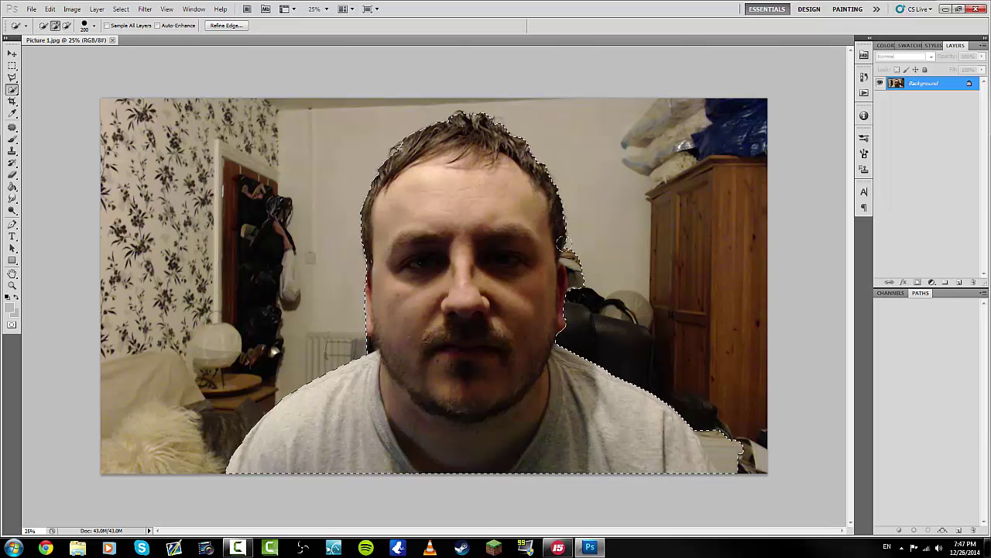
# Step: Shrink the brush to 90 and subtract stray background near the hair from the selection
pyautogui.press('alt')
pyautogui.press('alt')
pyautogui.press('alt')
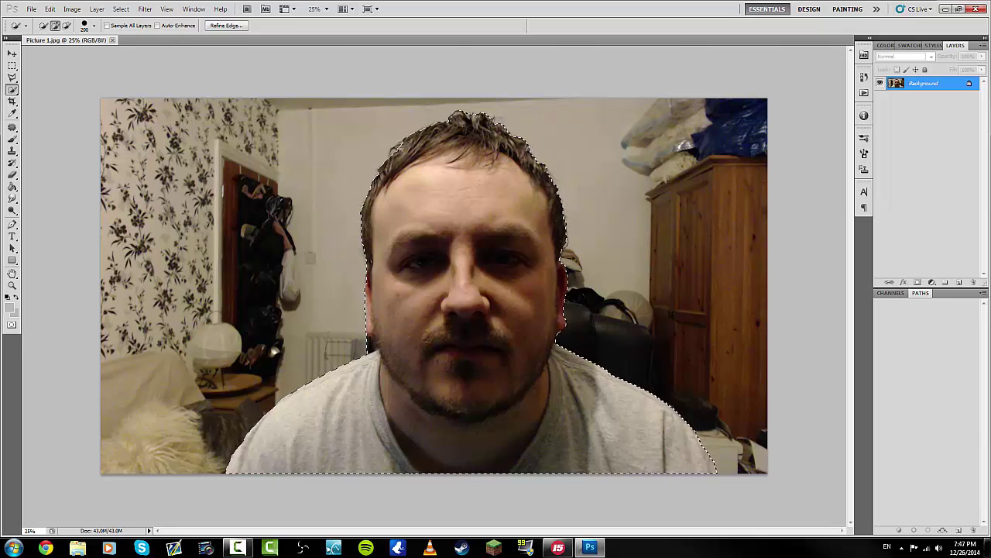
pyautogui.press('alt')
pyautogui.press('alt')
pyautogui.press('[')
pyautogui.press('[')
pyautogui.press('[')
pyautogui.press('[')
pyautogui.press('[')
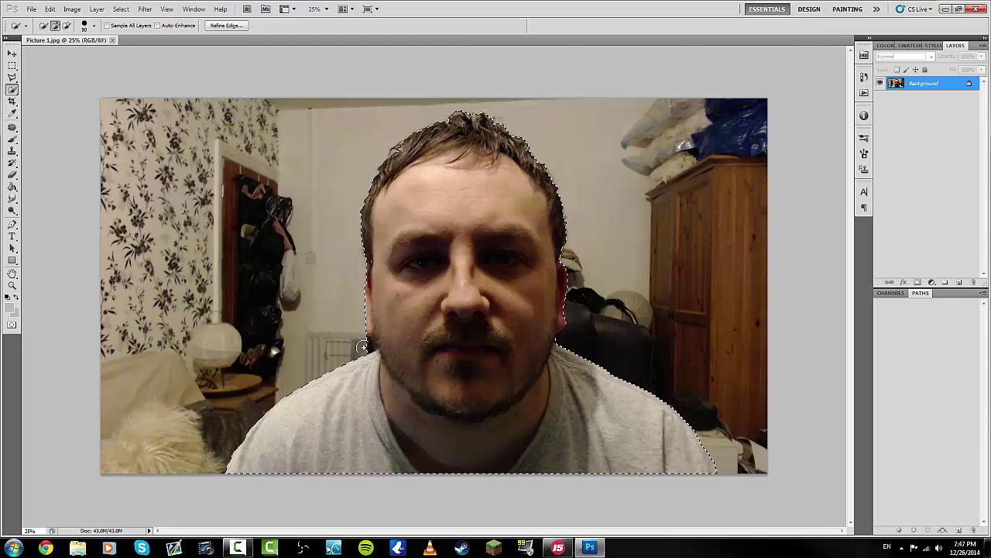
pyautogui.press('alt')
pyautogui.moveTo(394, 141); pyautogui.dragTo(499, 165)
# Step: In Refine Edge, try Radius values before returning it to 0, and set Smooth to 14
pyautogui.click(227, 26)
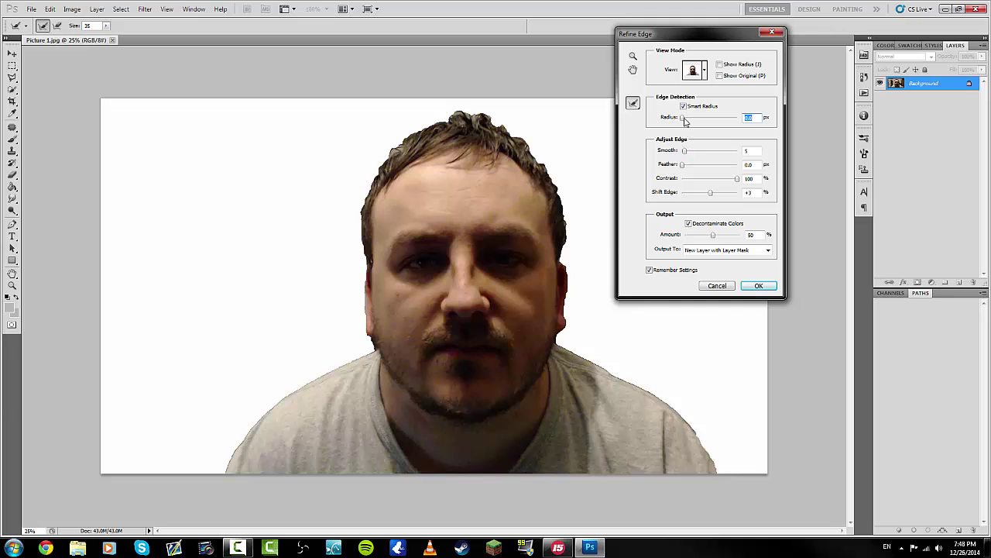
pyautogui.moveTo(683, 119); pyautogui.dragTo(703, 120)
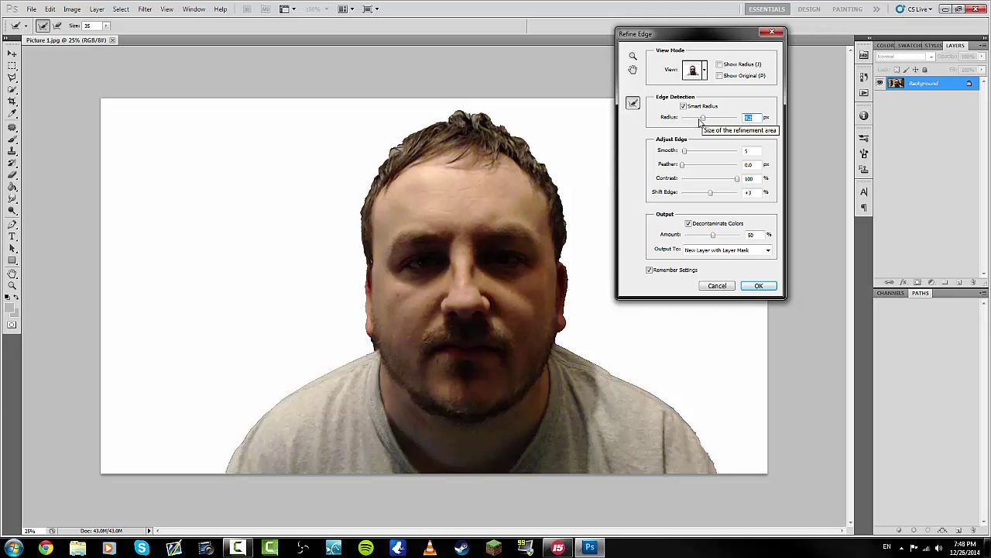
pyautogui.moveTo(704, 118); pyautogui.dragTo(685, 127)
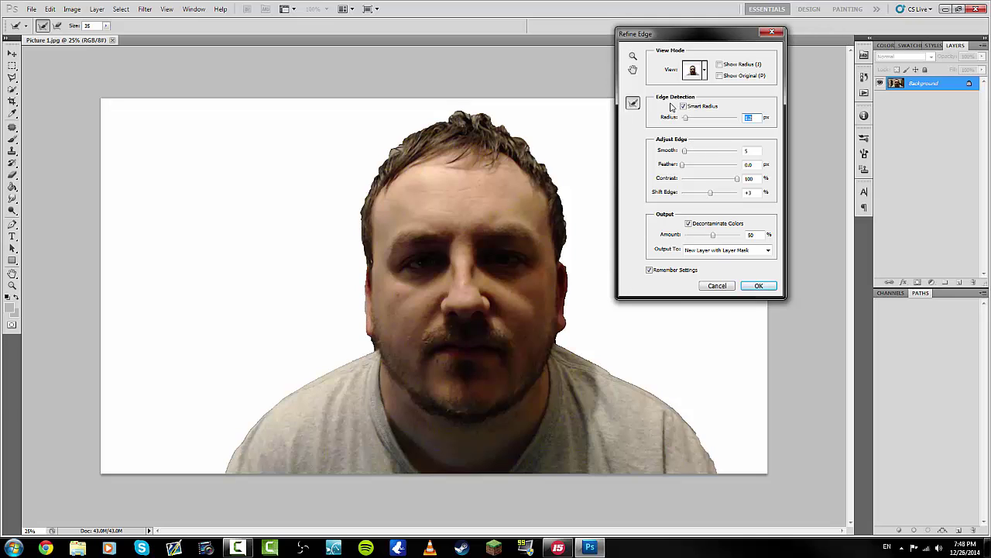
pyautogui.moveTo(685, 124); pyautogui.dragTo(673, 126)
pyautogui.moveTo(685, 150); pyautogui.dragTo(702, 155)
pyautogui.moveTo(697, 152); pyautogui.dragTo(689, 152)
# Step: Shift the edge inward to −31%, feather it 5.5 px, and refine the edge around the ear
pyautogui.click(712, 193)
pyautogui.moveTo(712, 193)
pyautogui.mouseDown()
pyautogui.moveTo(731, 195)
pyautogui.moveTo(701, 199)
pyautogui.mouseUp()
pyautogui.moveTo(681, 166); pyautogui.dragTo(699, 168)
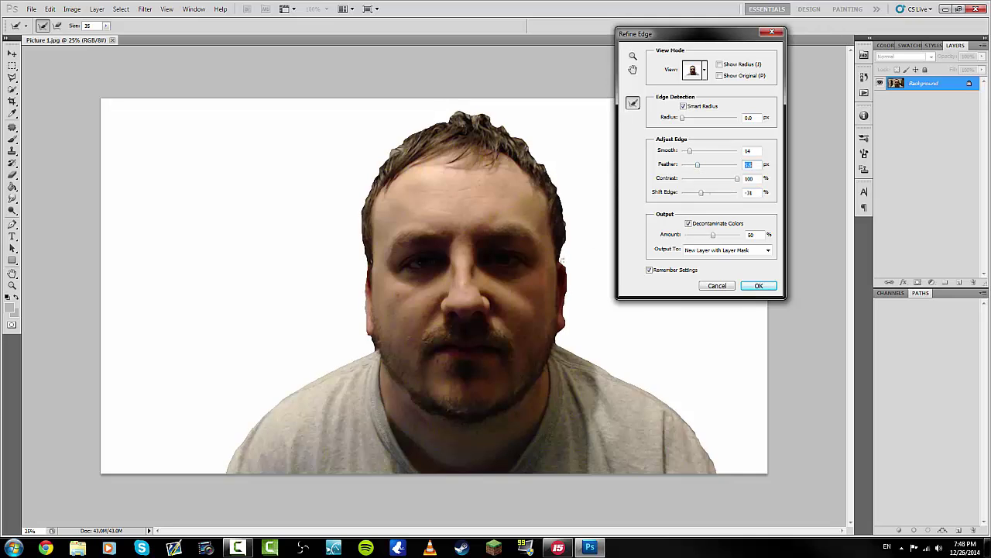
pyautogui.press('alt')
pyautogui.press('alt')
pyautogui.moveTo(546, 263); pyautogui.dragTo(552, 269)
# Step: Apply the Refine Edge result, then undo it
pyautogui.click(759, 286)
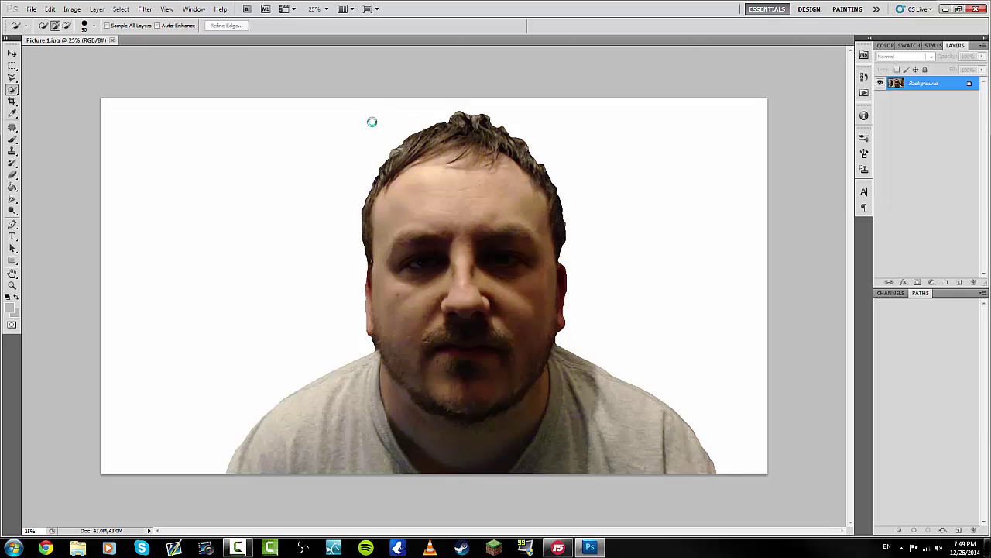
pyautogui.click(50, 10)
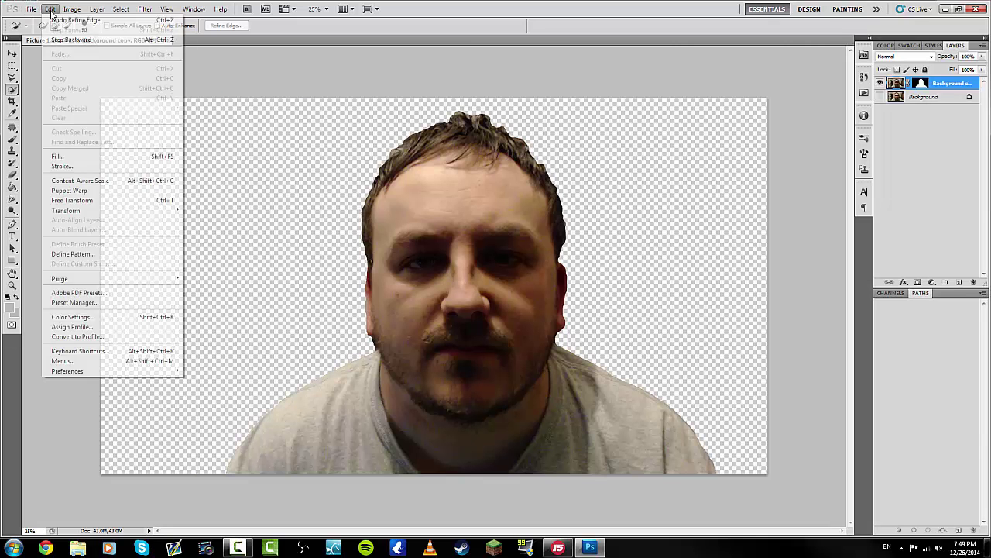
pyautogui.click(72, 23)
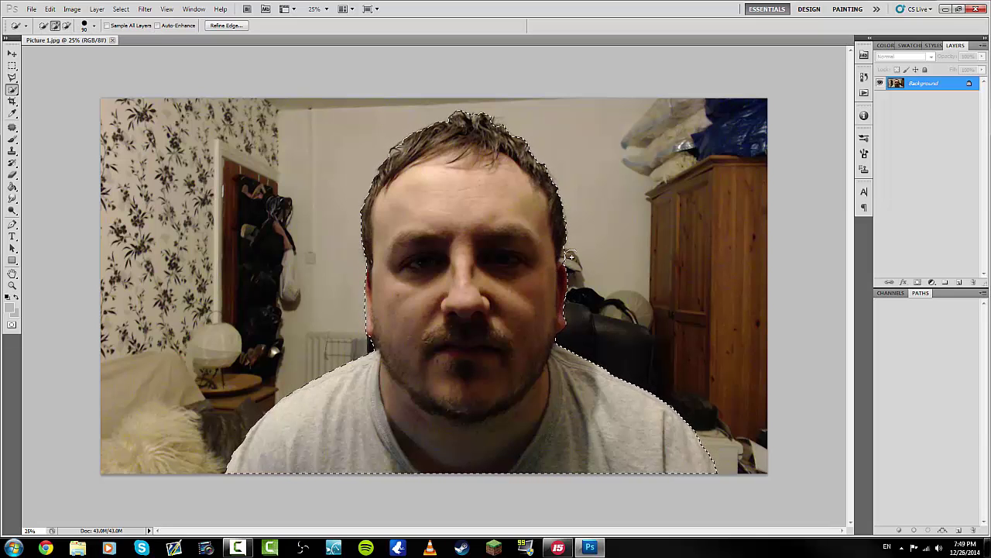
pyautogui.press('alt')
# Step: Reapply Refine Edge with Smooth 0, Contrast 17 and a further inward edge shift
pyautogui.click(226, 26)
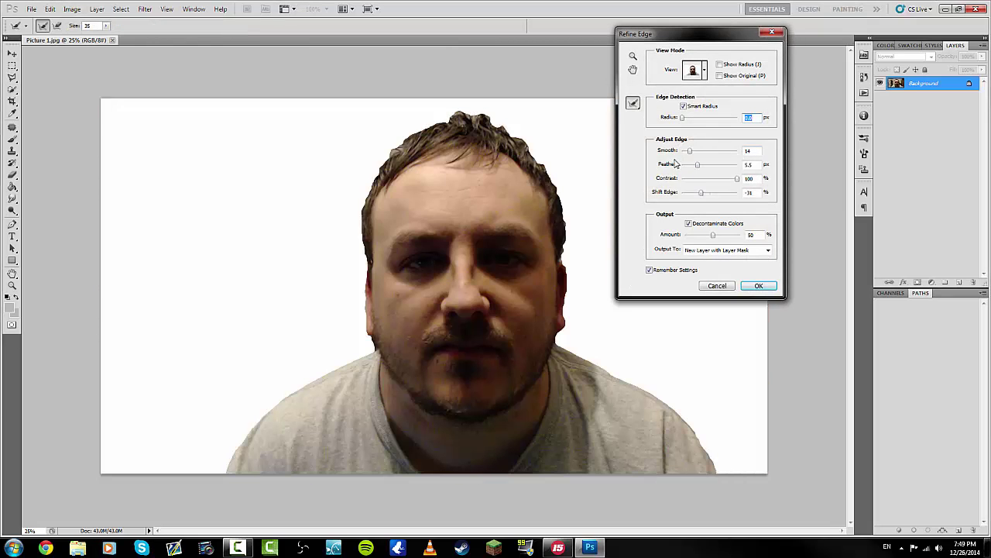
pyautogui.moveTo(691, 153); pyautogui.dragTo(704, 170)
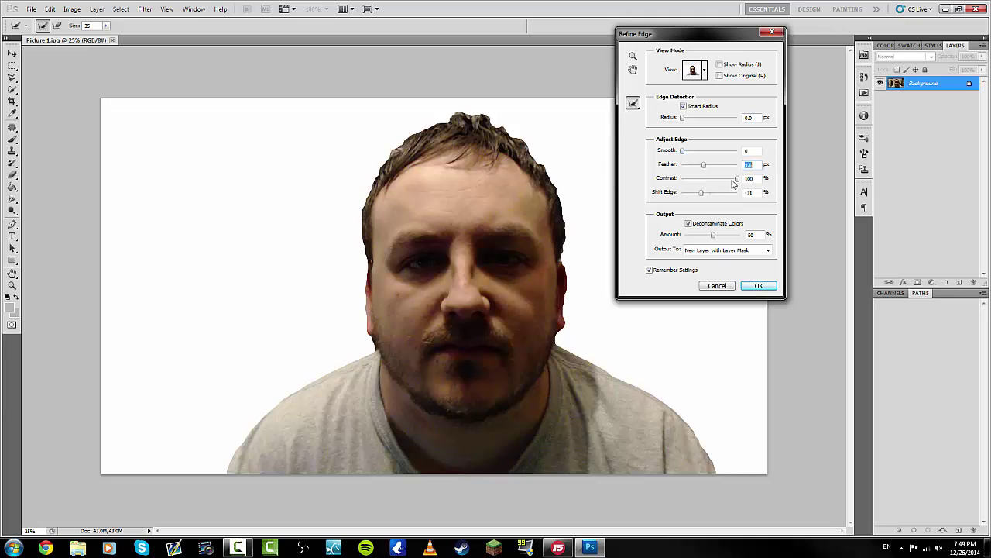
pyautogui.moveTo(736, 179); pyautogui.dragTo(692, 182)
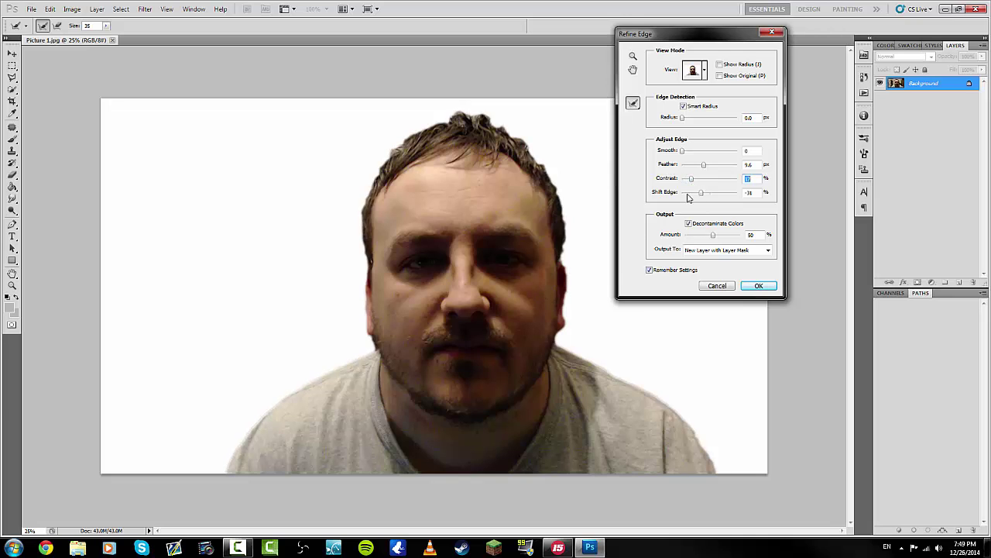
pyautogui.moveTo(701, 193)
pyautogui.mouseDown()
pyautogui.moveTo(687, 203)
pyautogui.moveTo(712, 195)
pyautogui.mouseUp()
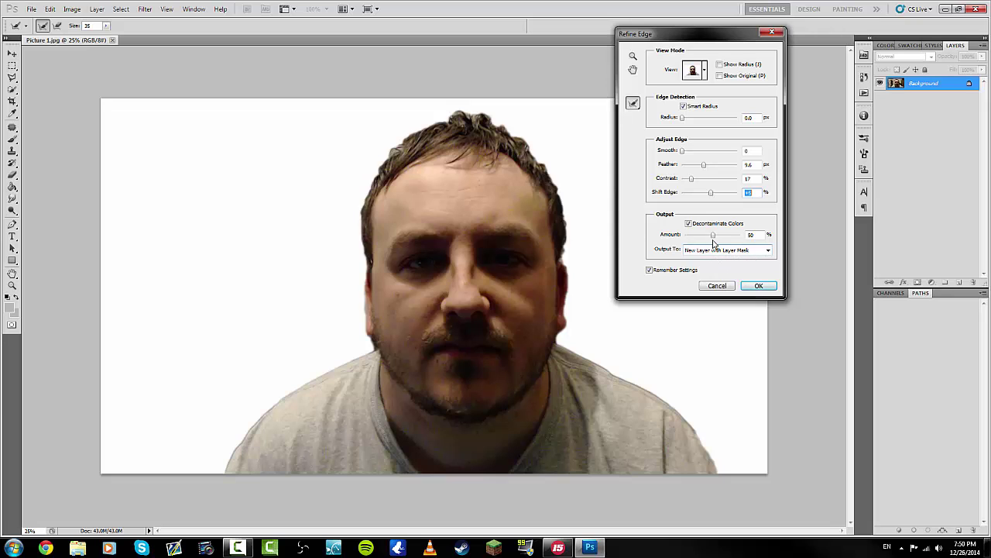
pyautogui.click(758, 287)
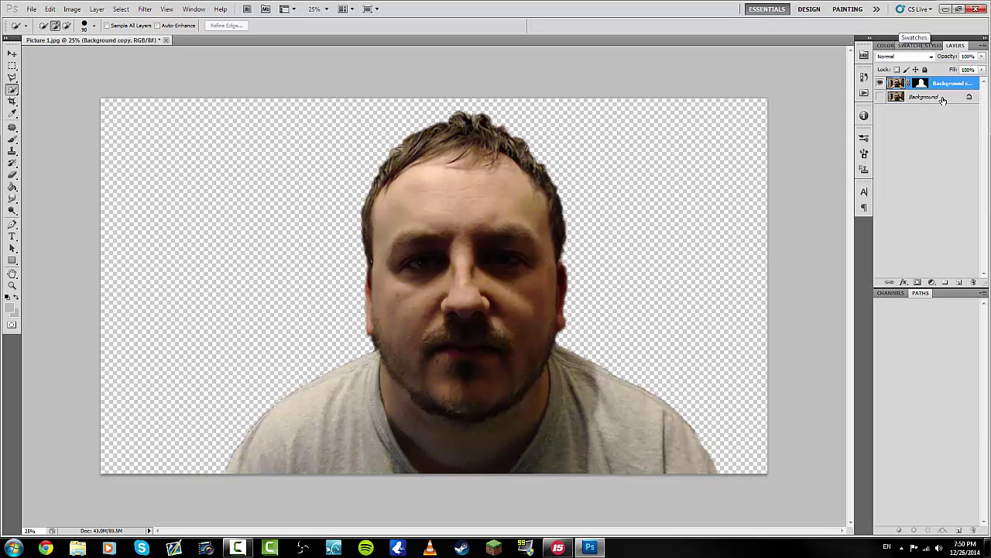
# Step: Hide the original background and give the cut-out layer a Drop Shadow without Inner Shadow
pyautogui.click(881, 96)
pyautogui.click(880, 96)
pyautogui.doubleClick(963, 82)
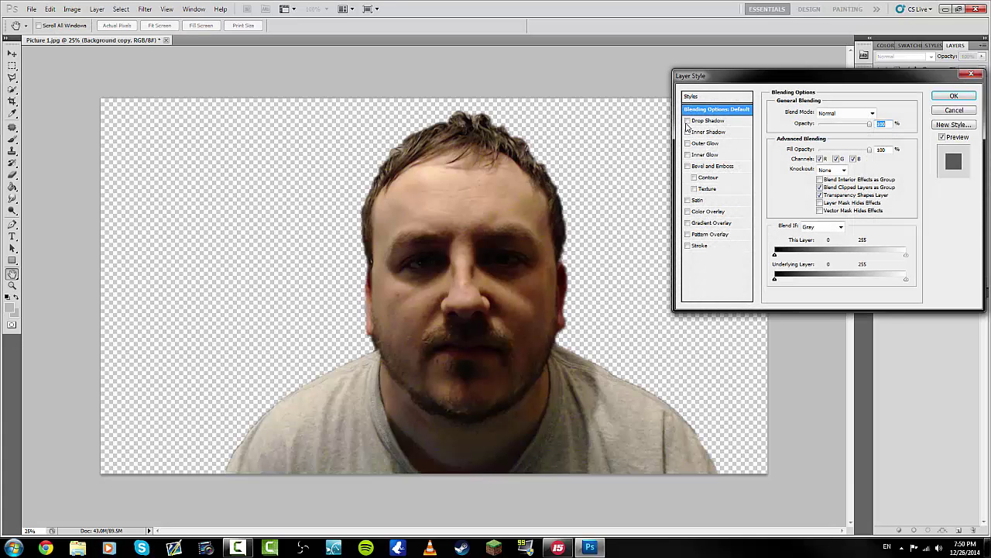
pyautogui.click(688, 122)
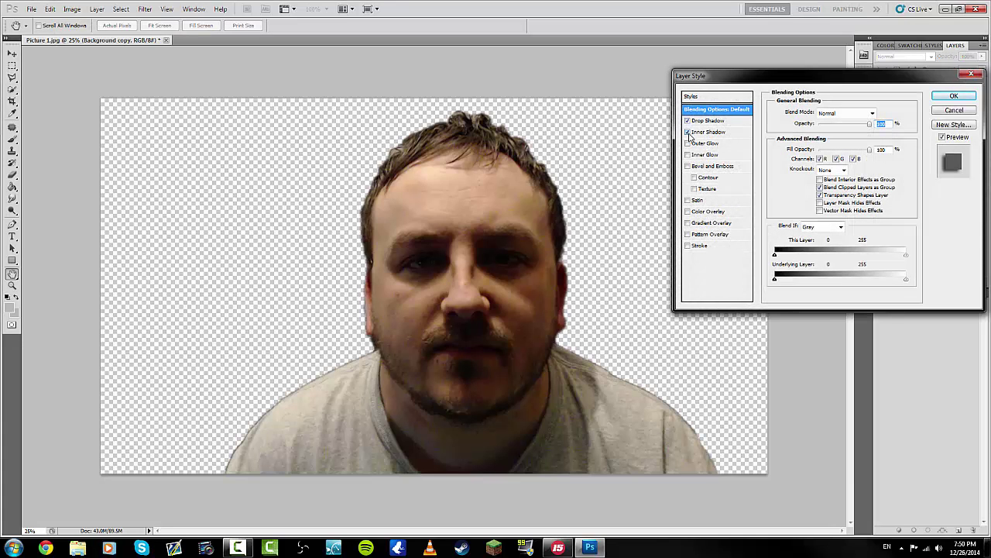
pyautogui.click(688, 132)
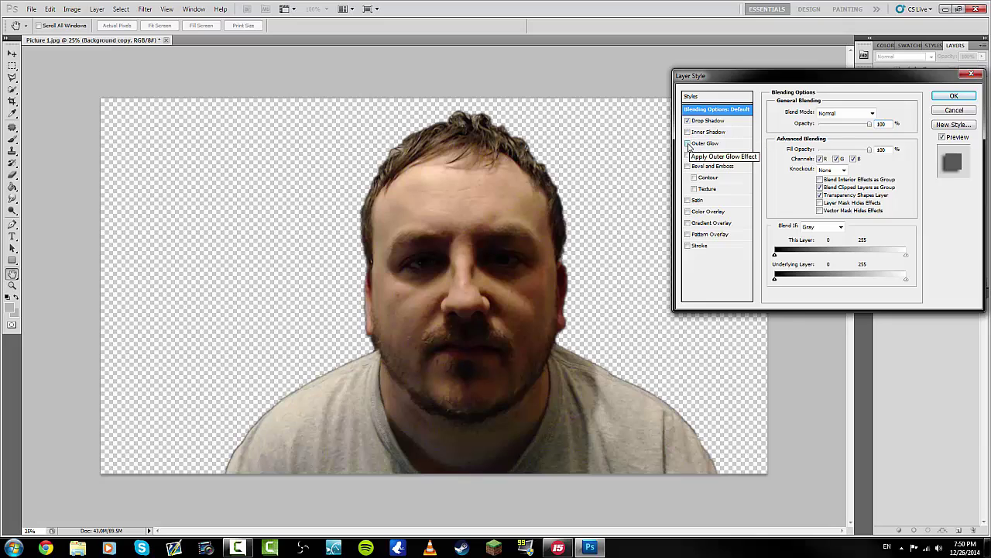
# Step: Try a thick black Stroke outline on the portrait, then remove it
pyautogui.click(688, 245)
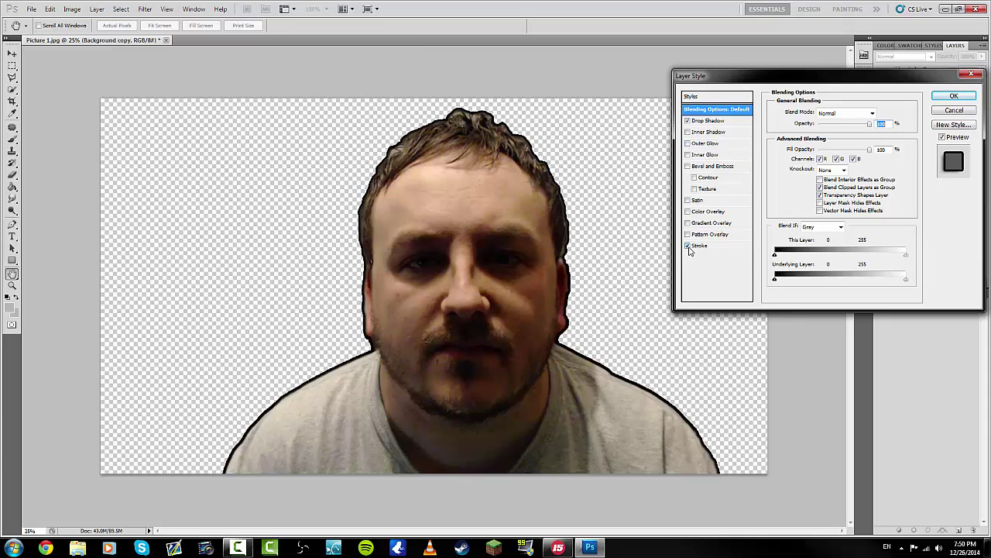
pyautogui.click(710, 246)
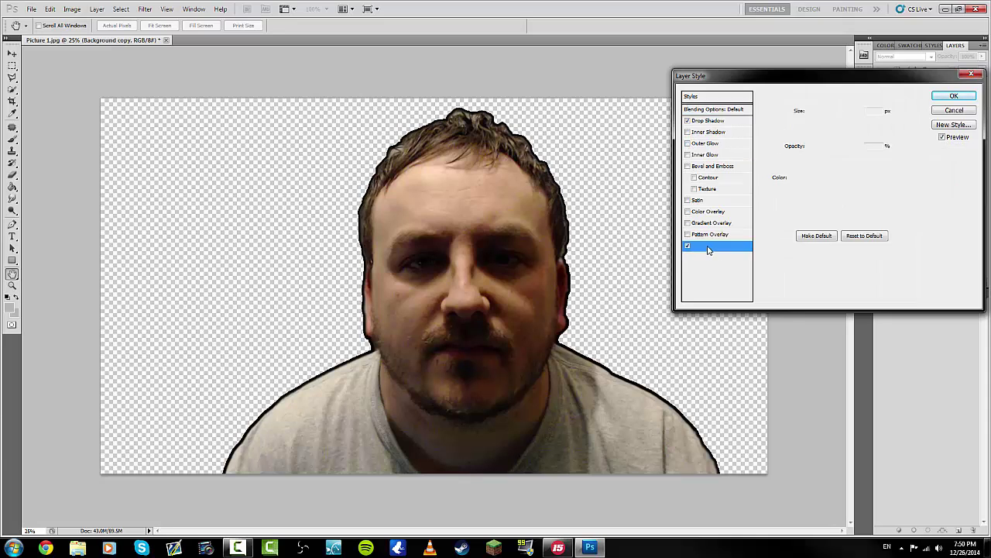
pyautogui.moveTo(812, 113); pyautogui.dragTo(860, 114)
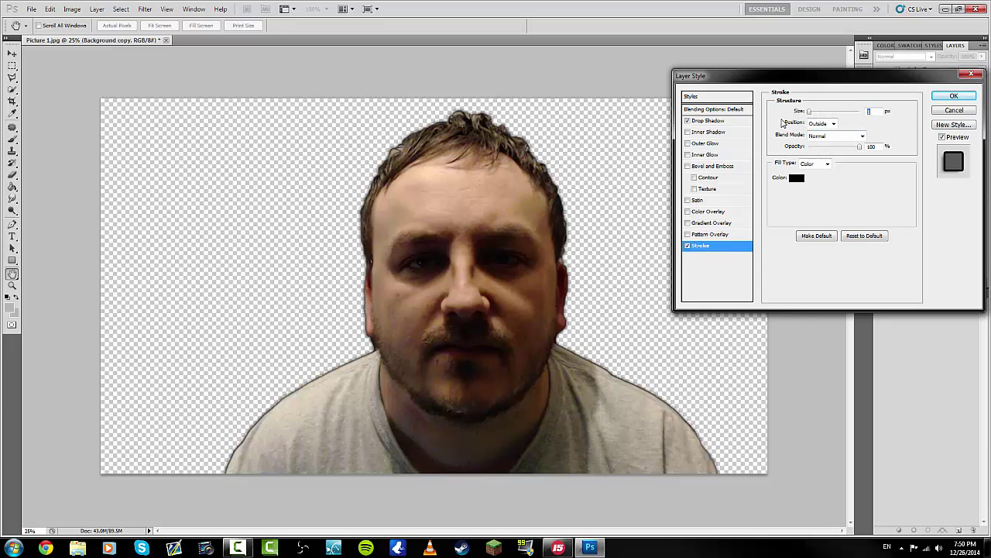
pyautogui.click(687, 246)
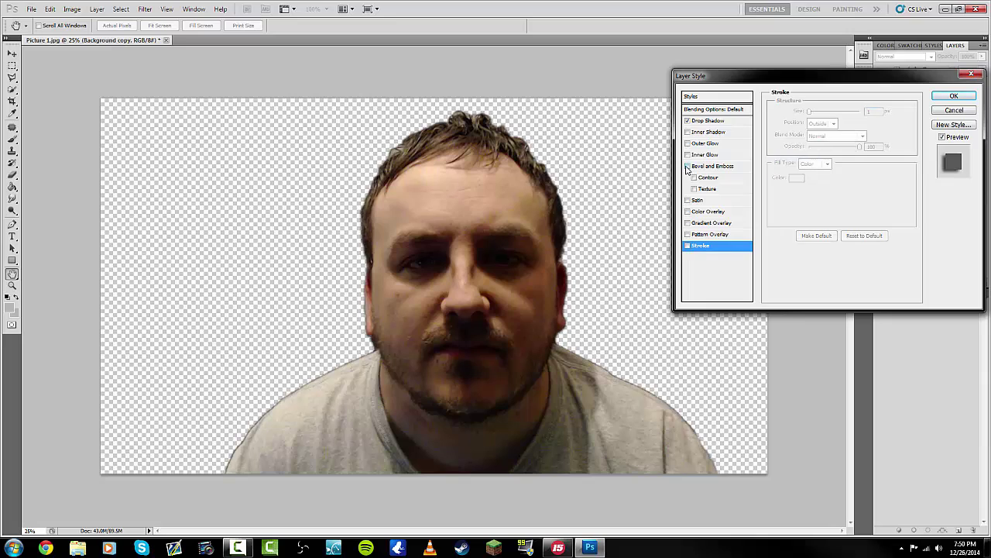
# Step: Try Bevel and Emboss at maximum depth, remove it, and keep only the Drop Shadow
pyautogui.click(687, 166)
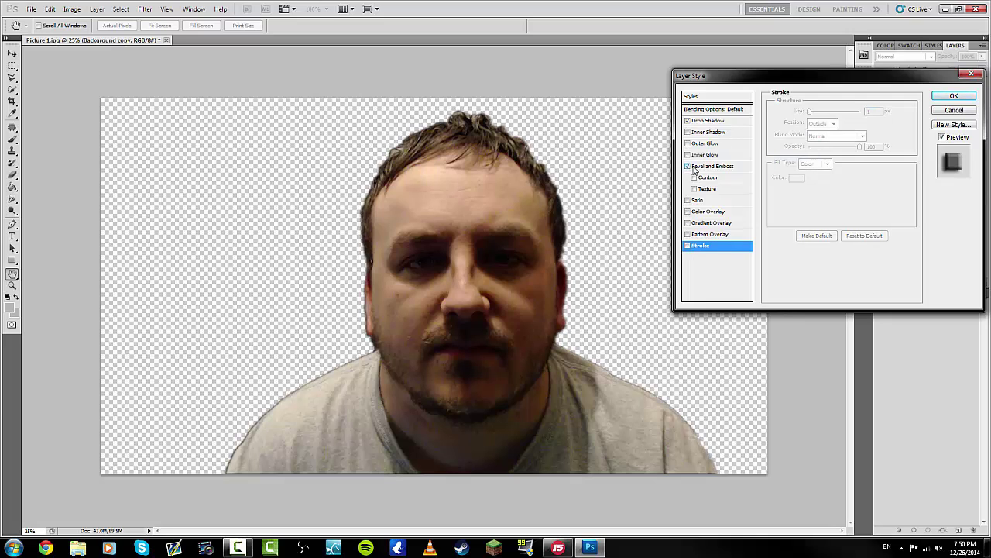
pyautogui.click(713, 167)
pyautogui.click(821, 139)
pyautogui.moveTo(825, 140); pyautogui.dragTo(886, 177)
pyautogui.moveTo(835, 137); pyautogui.dragTo(816, 145)
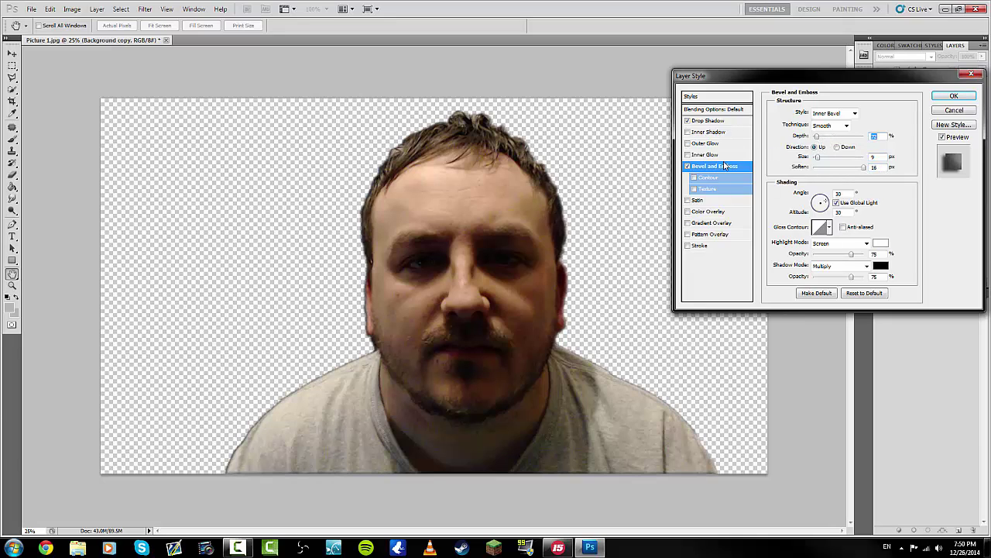
pyautogui.click(687, 167)
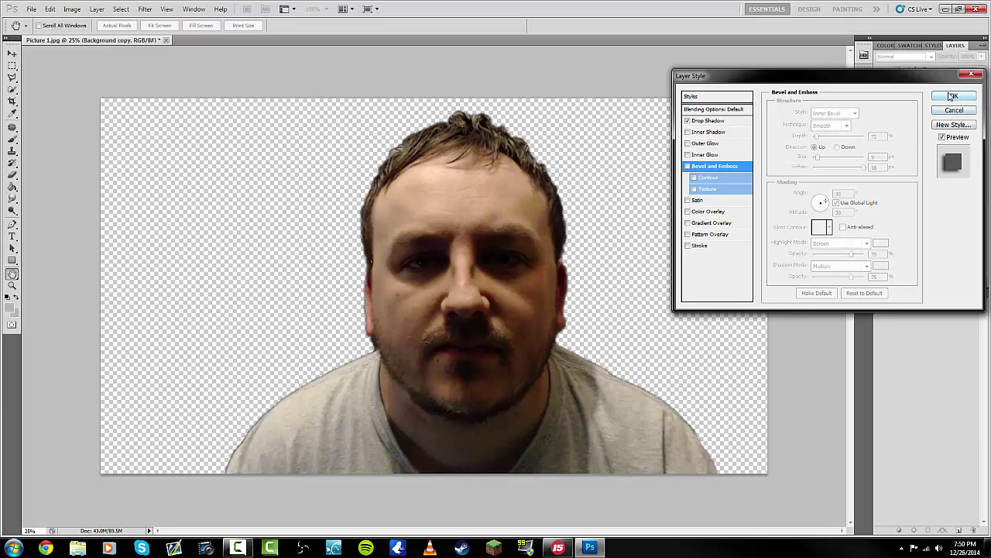
pyautogui.click(686, 121)
pyautogui.click(687, 122)
pyautogui.click(954, 96)
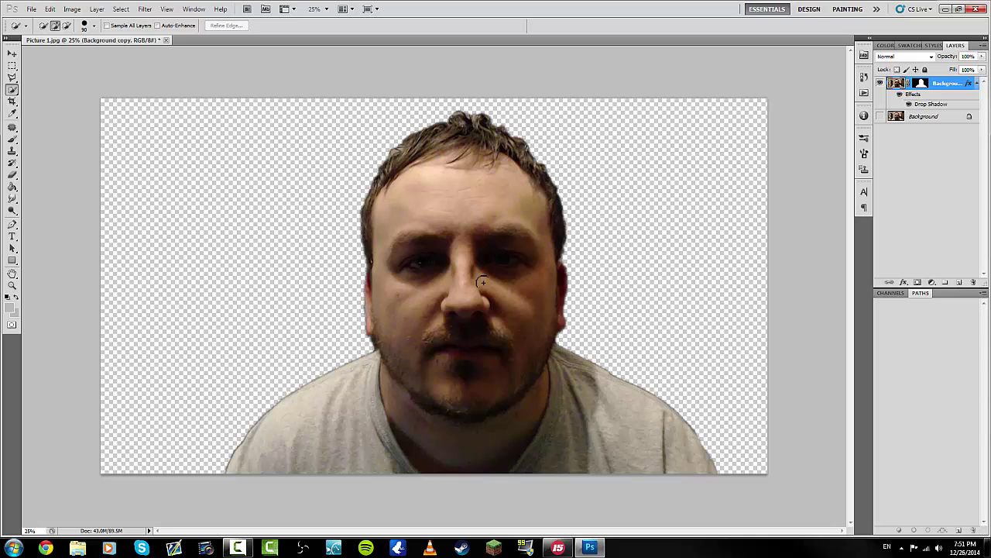
# Step: Save As 'Face' with PNG format and accept the default PNG Options
pyautogui.click(30, 9)
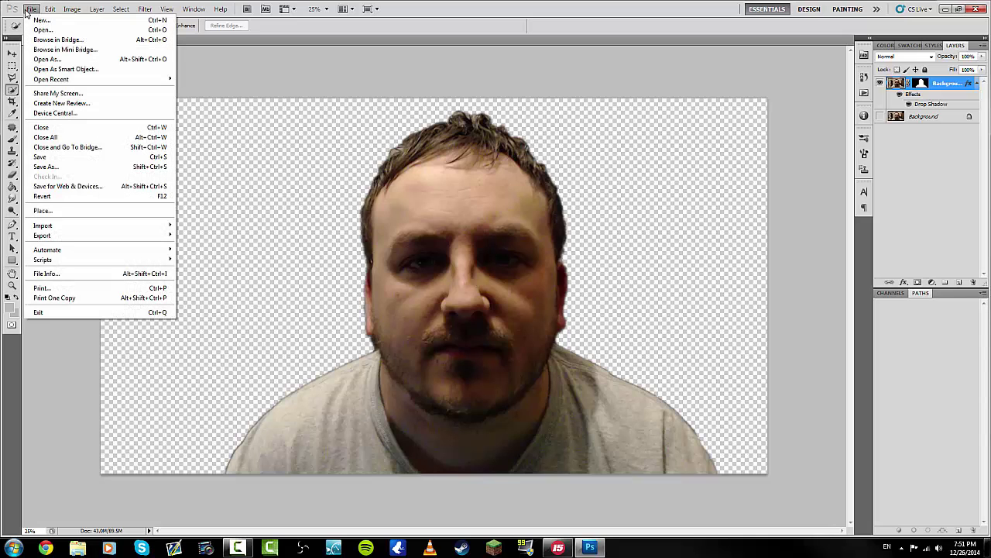
pyautogui.click(98, 168)
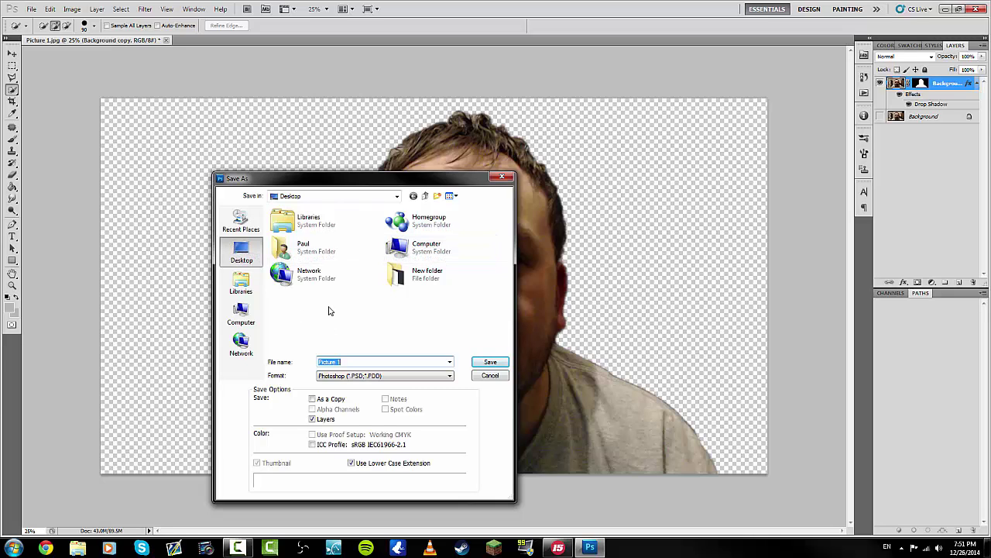
pyautogui.write('Face')
pyautogui.click(386, 377)
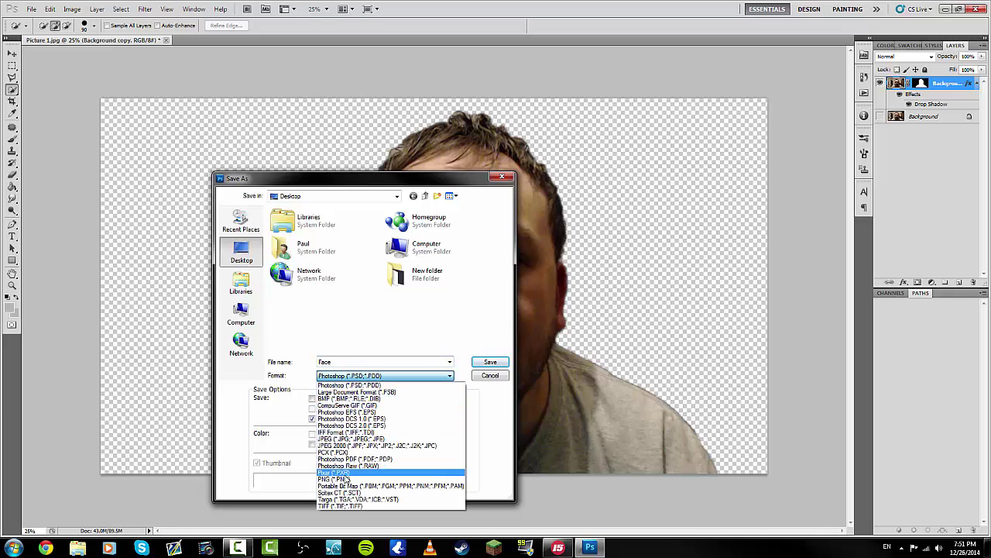
pyautogui.click(343, 480)
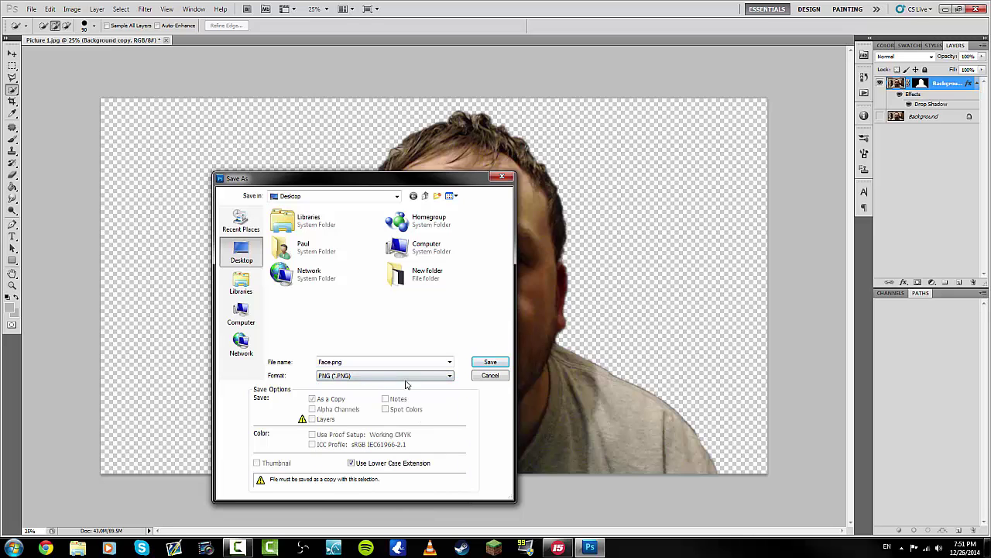
pyautogui.click(502, 364)
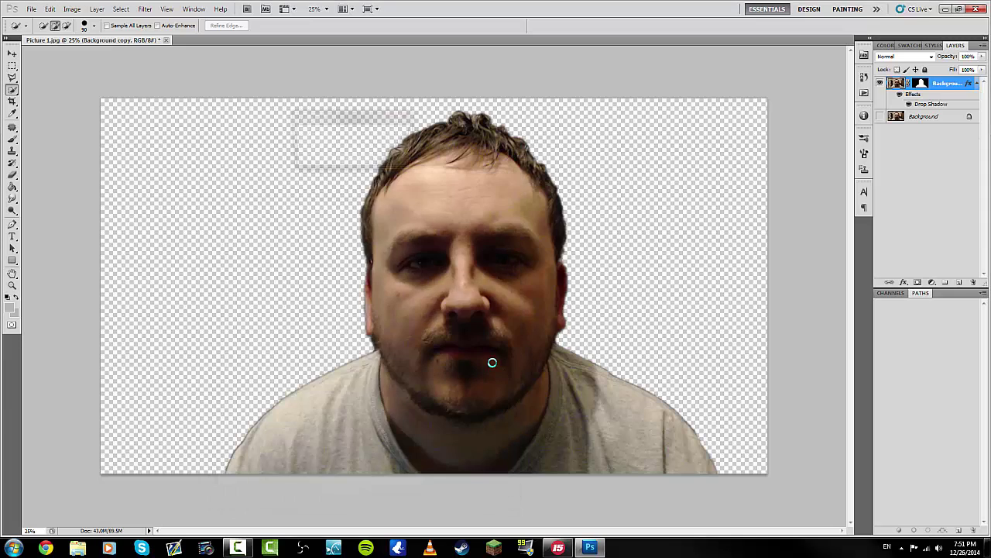
pyautogui.click(380, 138)
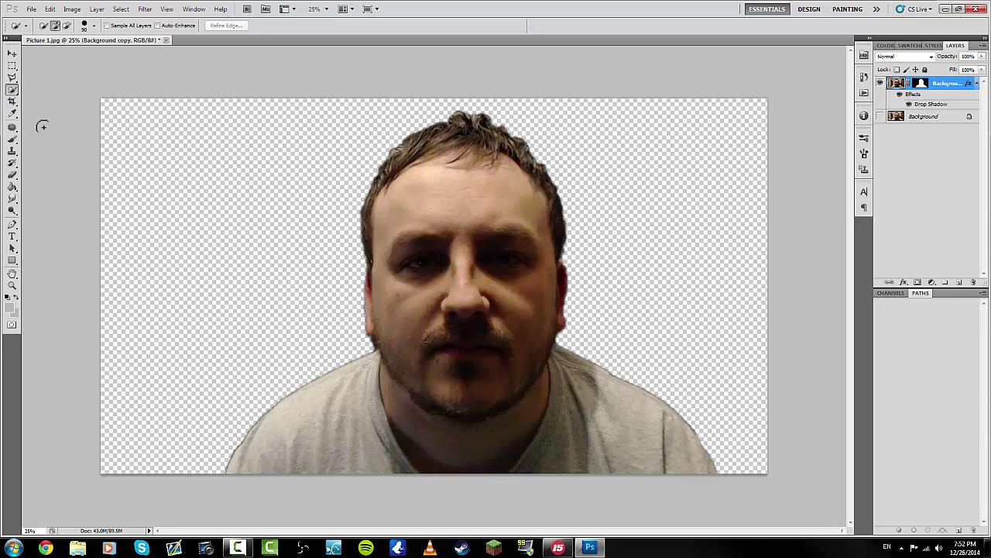
# Step: Close Photoshop without saving Picture 1.jpg and select the Face icon on the desktop
pyautogui.click(973, 9)
pyautogui.click(497, 205)
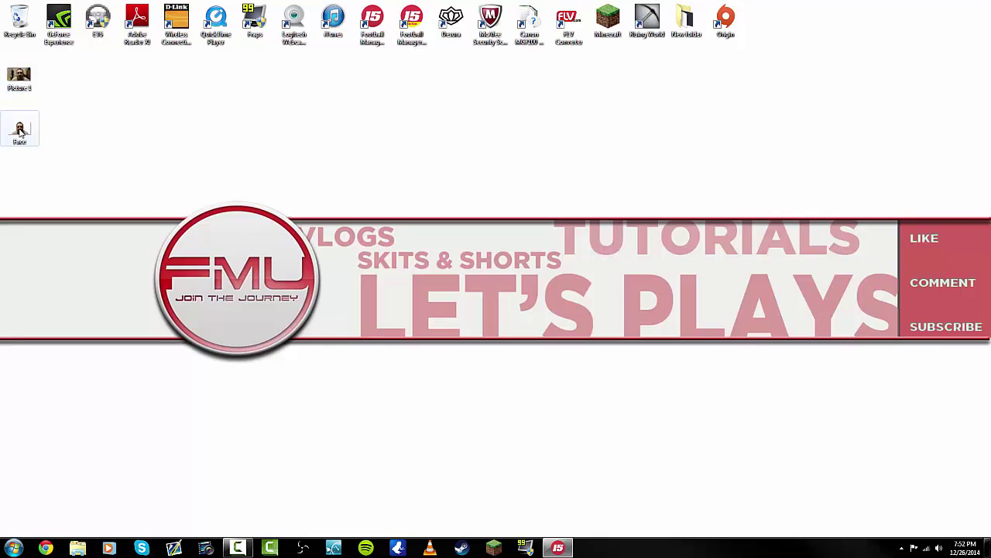
pyautogui.click(20, 130)
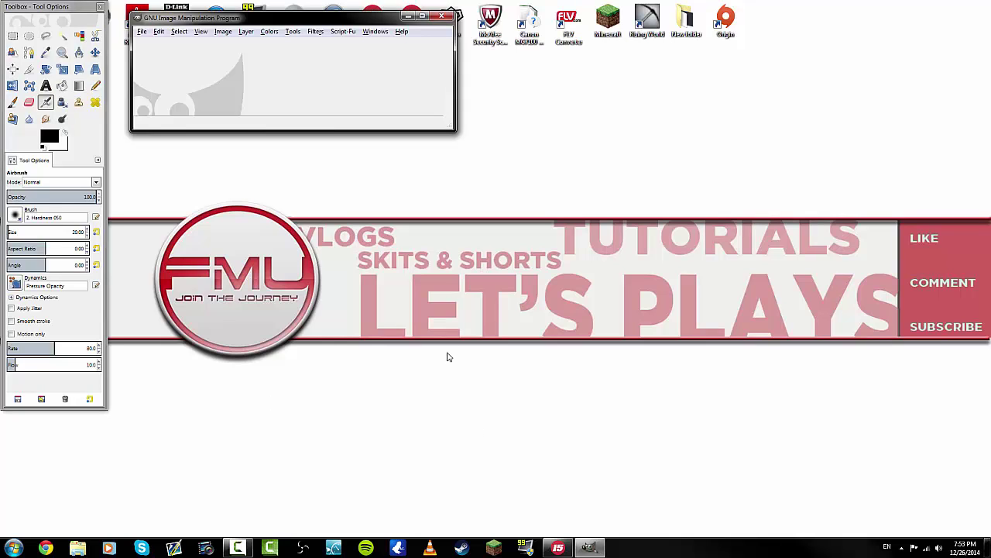
# Step: Open Picture 1.jpg from the Desktop place in GIMP's Open Image dialog
pyautogui.click(143, 32)
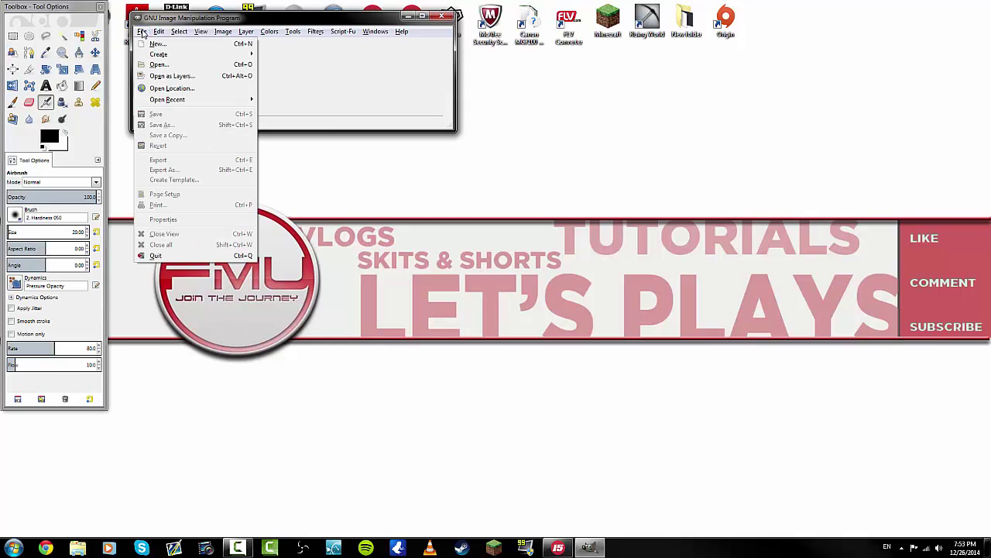
pyautogui.click(159, 64)
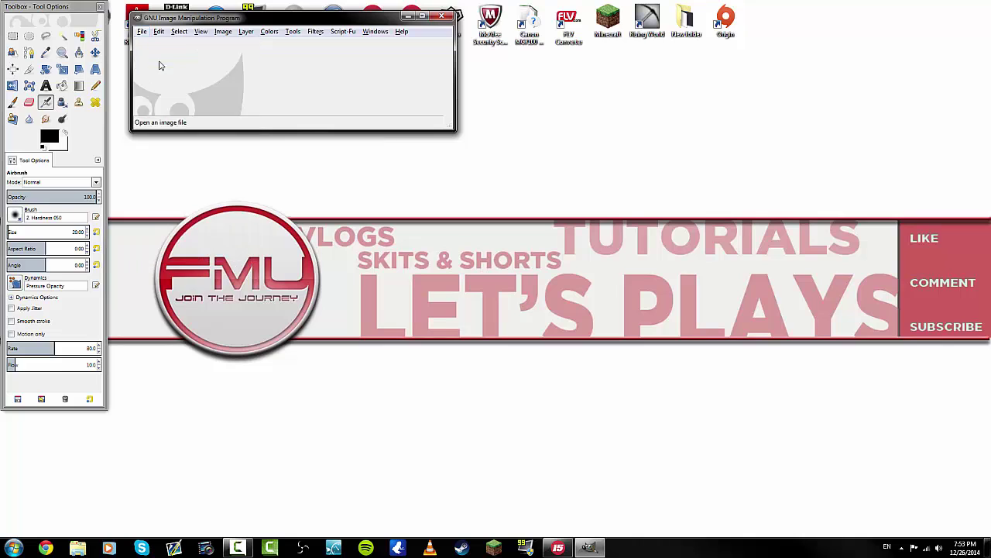
pyautogui.click(191, 98)
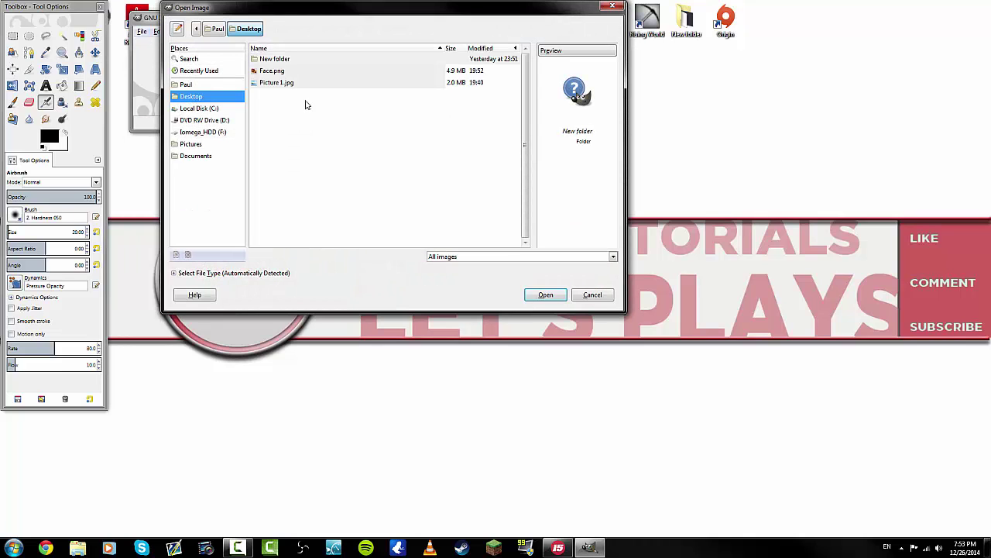
pyautogui.click(275, 85)
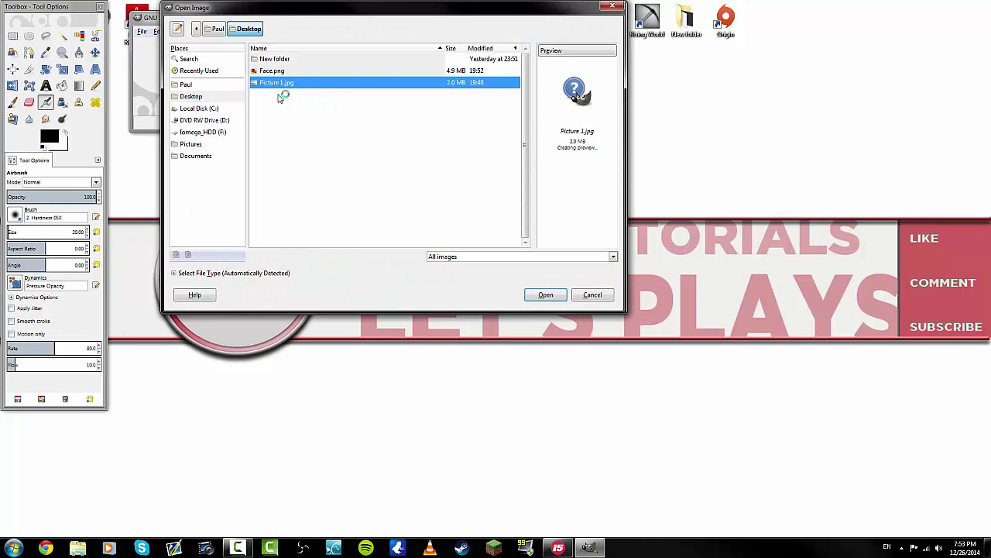
pyautogui.click(546, 294)
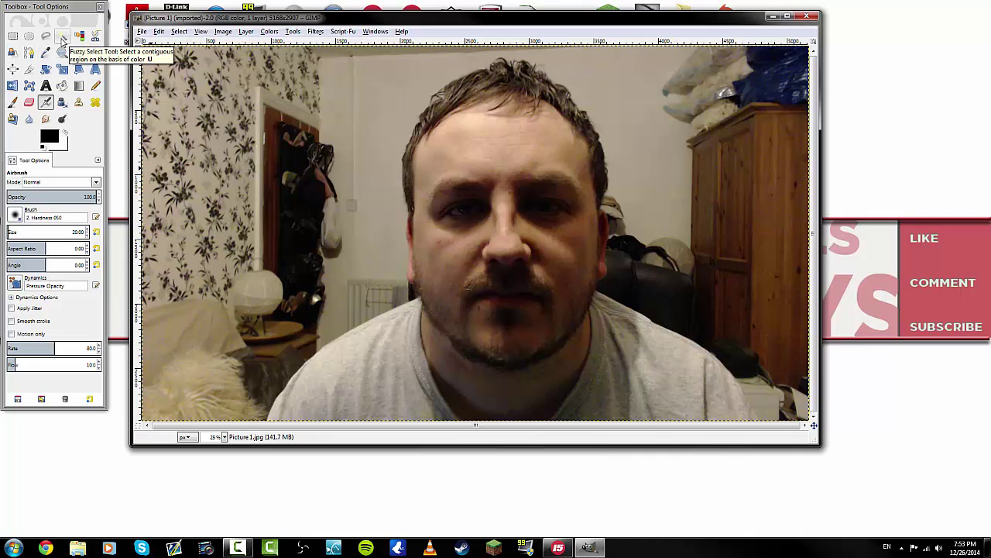
# Step: Try Fuzzy Select on the wall, clear the selection, and erase a streak beside the head
pyautogui.click(62, 36)
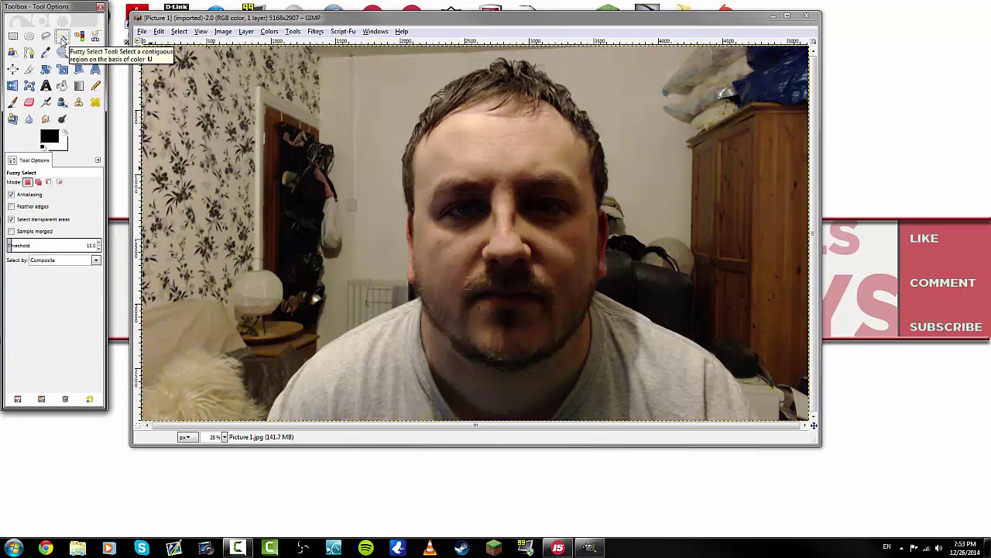
pyautogui.click(381, 99)
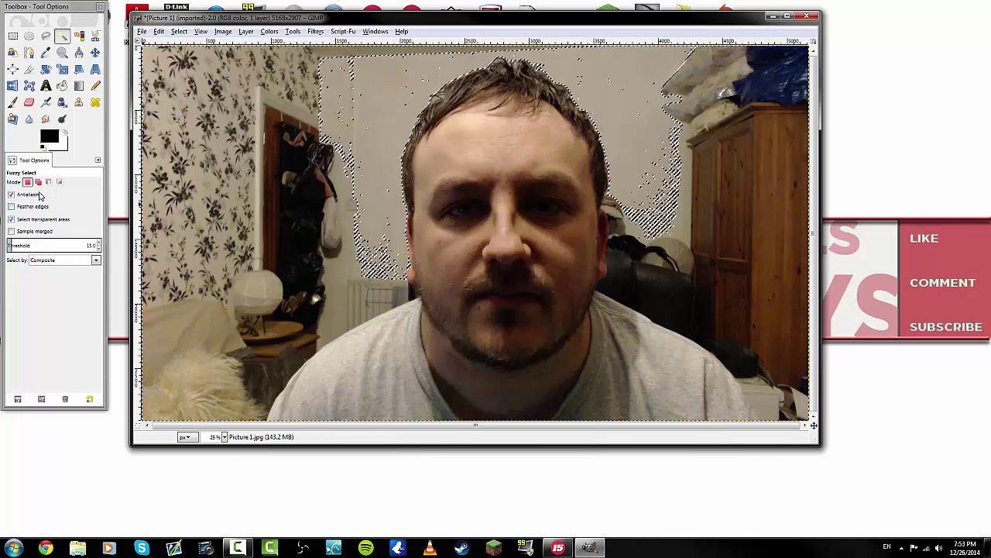
pyautogui.click(29, 103)
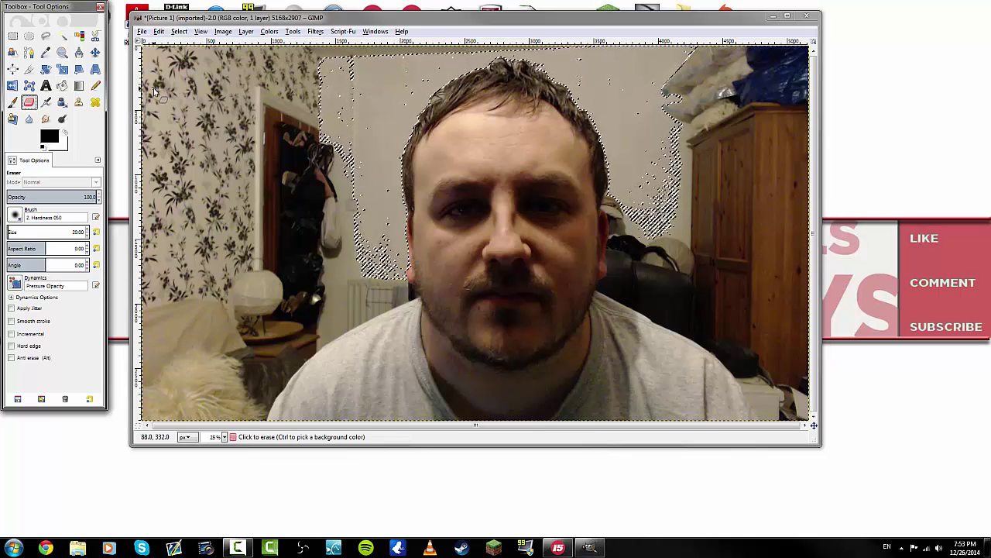
pyautogui.click(178, 34)
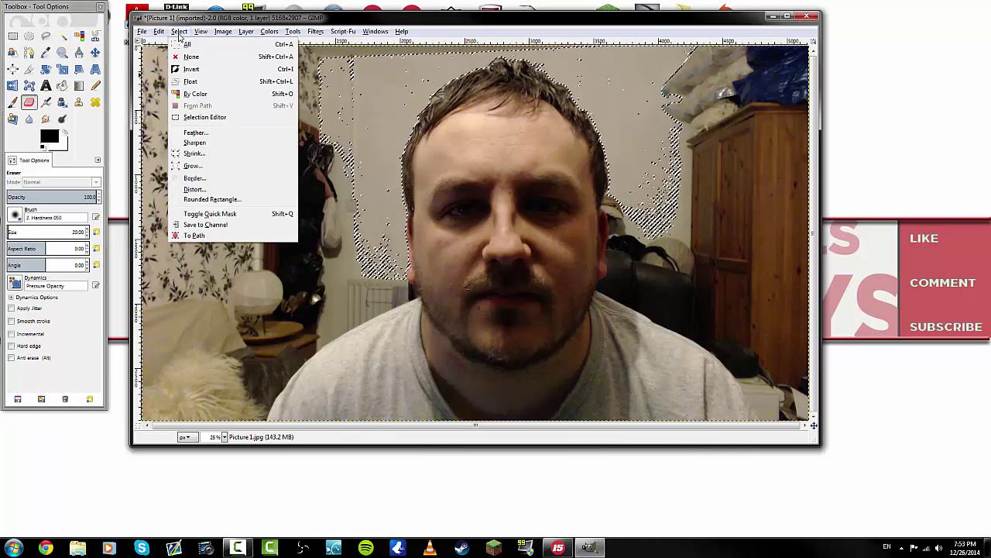
pyautogui.click(186, 69)
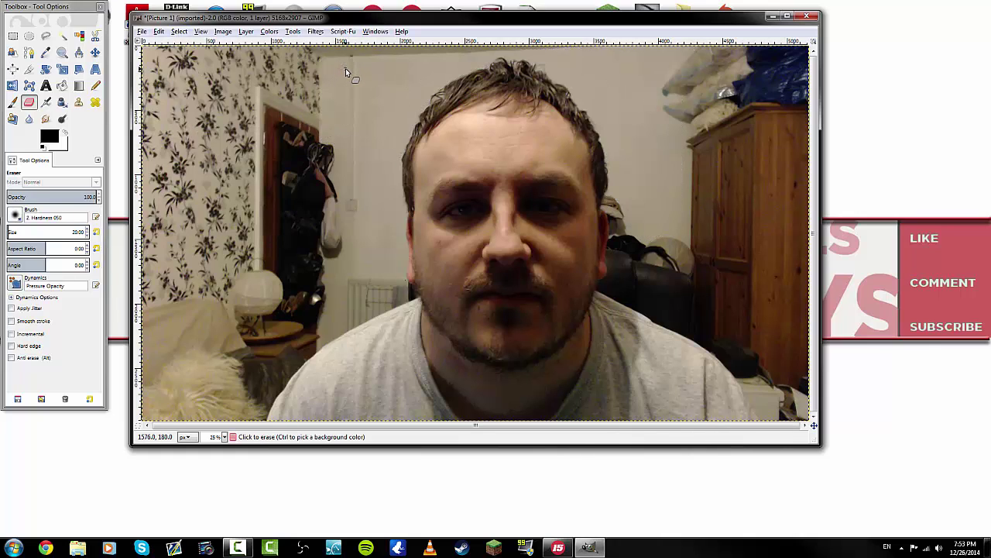
pyautogui.press(']')
pyautogui.press(']')
pyautogui.press(']')
pyautogui.press(']')
pyautogui.press(']')
pyautogui.press(']')
pyautogui.press(']')
pyautogui.press(']')
pyautogui.press(']')
pyautogui.press(']')
pyautogui.press(']')
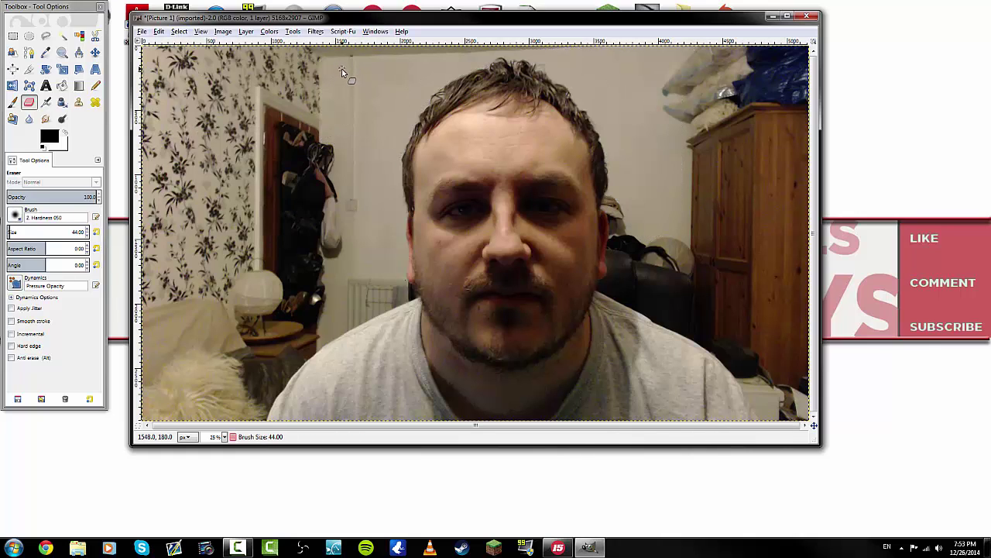
pyautogui.press(']')
pyautogui.press(']')
pyautogui.press(']')
pyautogui.press(']')
pyautogui.press(']')
pyautogui.press(']')
pyautogui.press(']')
pyautogui.press(']')
pyautogui.press(']')
pyautogui.press(']')
pyautogui.press(']')
pyautogui.press(']')
pyautogui.press(']')
pyautogui.press(']')
pyautogui.press(']')
pyautogui.press(']')
pyautogui.press(']')
pyautogui.press(']')
pyautogui.press(']')
pyautogui.press(']')
pyautogui.press(']')
pyautogui.press(']')
pyautogui.press(']')
pyautogui.press(']')
pyautogui.press(']')
pyautogui.press(']')
pyautogui.moveTo(339, 75)
pyautogui.mouseDown()
pyautogui.moveTo(335, 128)
pyautogui.moveTo(337, 85)
pyautogui.mouseUp()
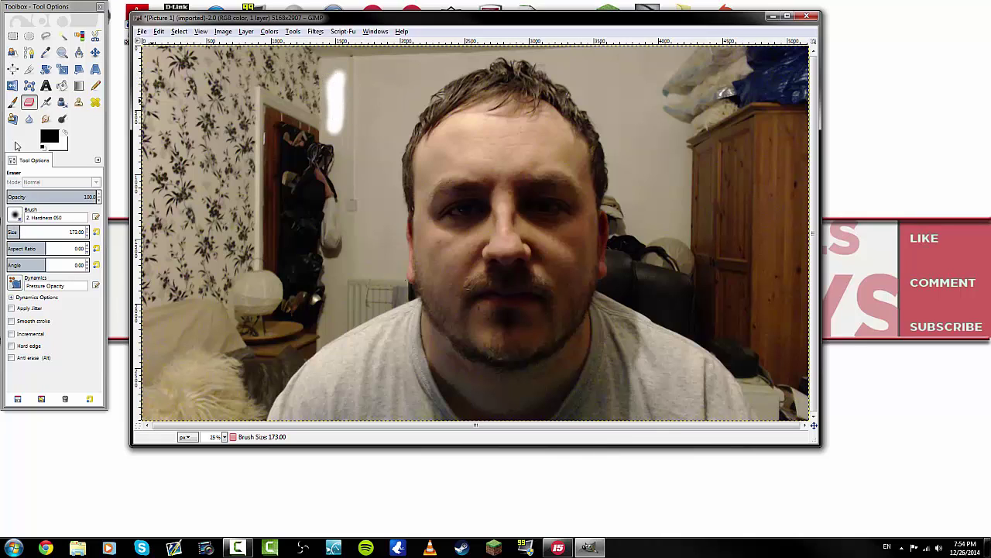
# Step: Switch the eraser to the Block 01 brush and enlarge it to about 1050 px
pyautogui.click(16, 217)
pyautogui.click(17, 216)
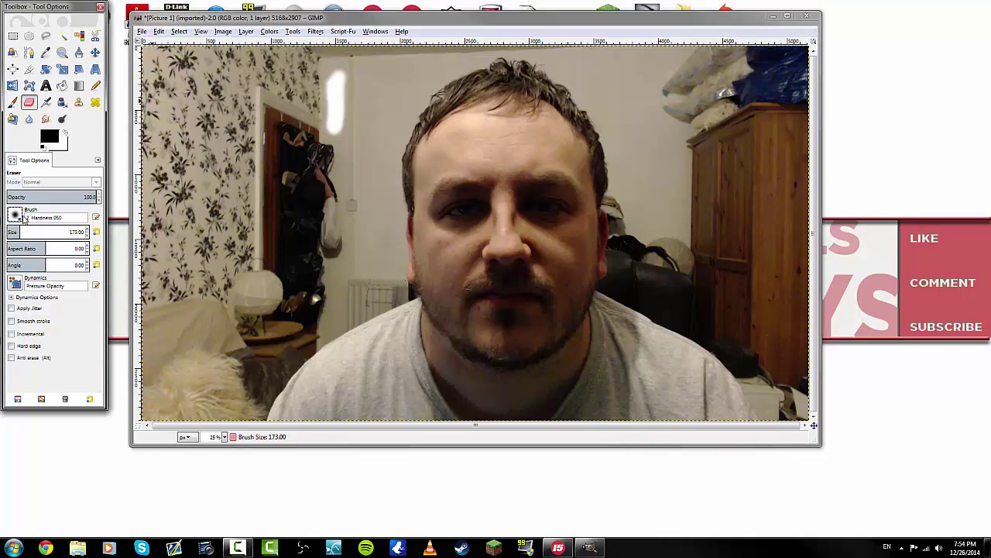
pyautogui.click(15, 217)
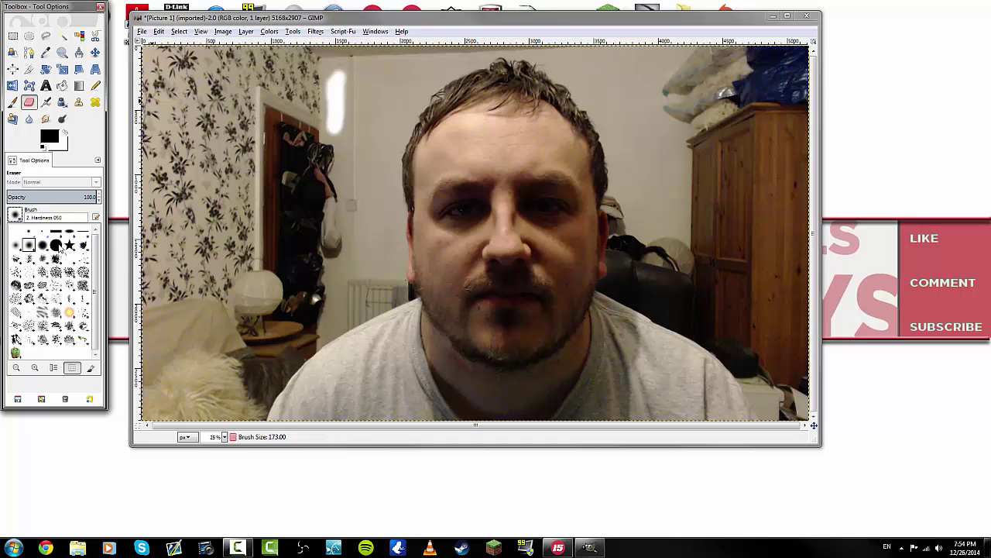
pyautogui.click(56, 234)
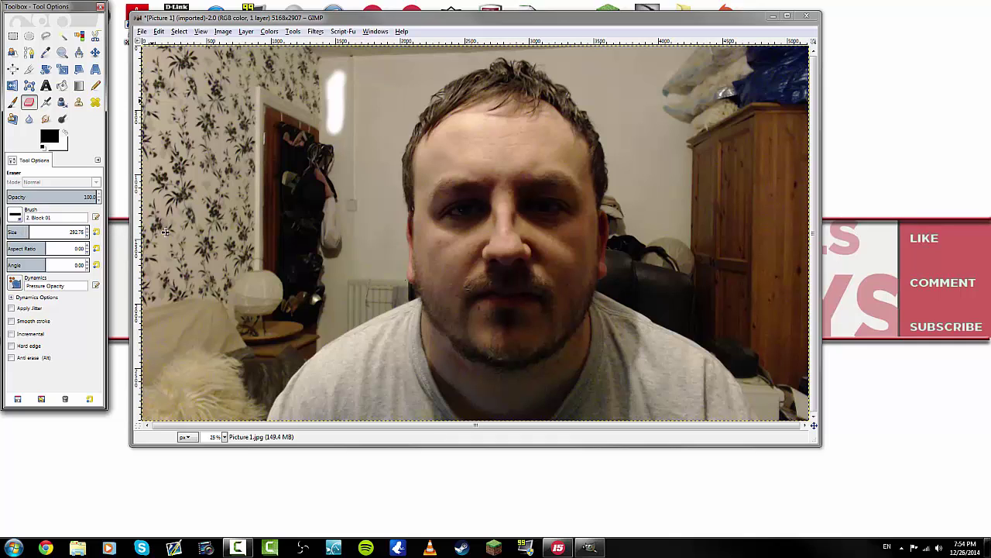
pyautogui.press(']')
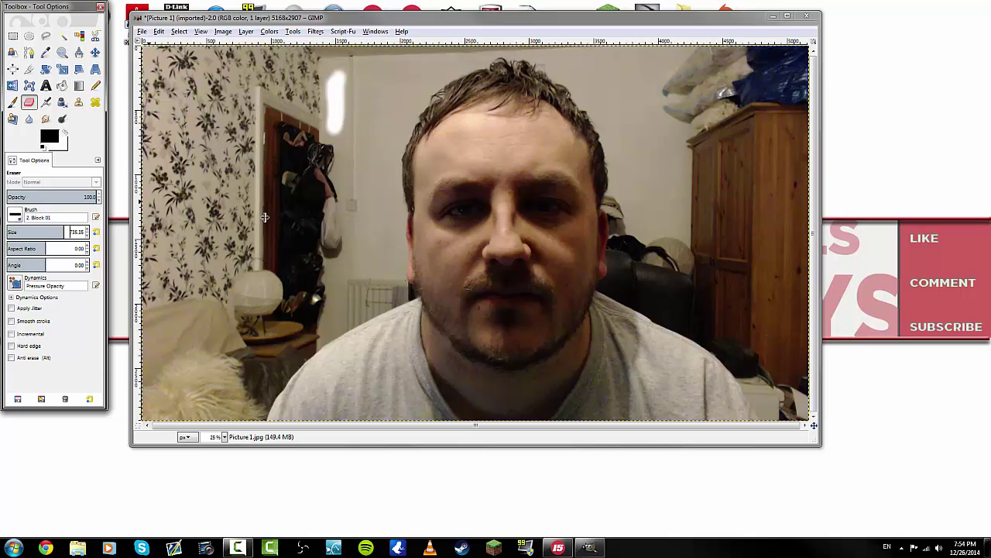
pyautogui.press(']')
pyautogui.press(']')
pyautogui.press(']')
pyautogui.press(']')
pyautogui.press(']')
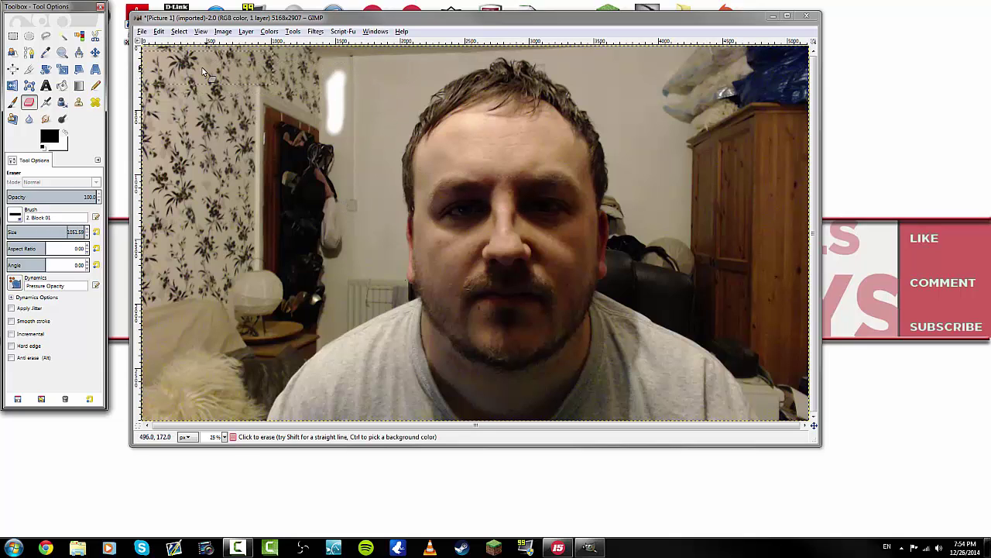
# Step: Erase the photo's left edge, the top background and the dark area beside the right cheek to white
pyautogui.moveTo(200, 63)
pyautogui.mouseDown()
pyautogui.moveTo(205, 402)
pyautogui.moveTo(192, 419)
pyautogui.mouseUp()
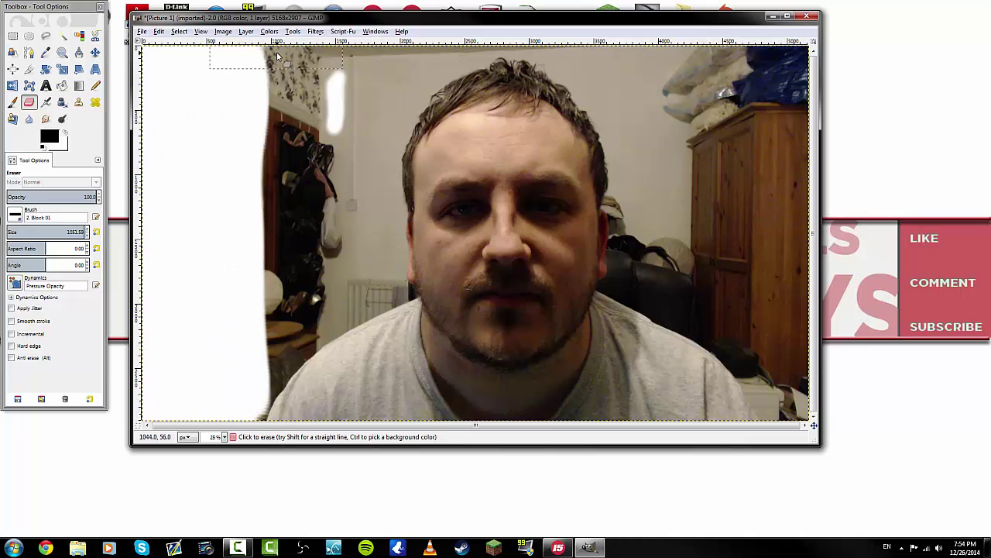
pyautogui.moveTo(277, 65)
pyautogui.mouseDown()
pyautogui.moveTo(412, 51)
pyautogui.moveTo(319, 63)
pyautogui.moveTo(300, 120)
pyautogui.moveTo(297, 283)
pyautogui.moveTo(284, 308)
pyautogui.moveTo(223, 346)
pyautogui.moveTo(201, 385)
pyautogui.moveTo(273, 288)
pyautogui.moveTo(315, 273)
pyautogui.moveTo(323, 283)
pyautogui.moveTo(290, 302)
pyautogui.moveTo(336, 276)
pyautogui.moveTo(323, 162)
pyautogui.moveTo(335, 85)
pyautogui.moveTo(356, 65)
pyautogui.moveTo(447, 35)
pyautogui.moveTo(613, 42)
pyautogui.moveTo(637, 61)
pyautogui.moveTo(681, 117)
pyautogui.moveTo(689, 283)
pyautogui.moveTo(774, 330)
pyautogui.moveTo(826, 399)
pyautogui.moveTo(830, 205)
pyautogui.moveTo(789, 58)
pyautogui.moveTo(746, 95)
pyautogui.moveTo(757, 261)
pyautogui.moveTo(691, 89)
pyautogui.moveTo(653, 72)
pyautogui.moveTo(454, 55)
pyautogui.moveTo(378, 58)
pyautogui.moveTo(343, 89)
pyautogui.moveTo(323, 160)
pyautogui.moveTo(326, 264)
pyautogui.mouseUp()
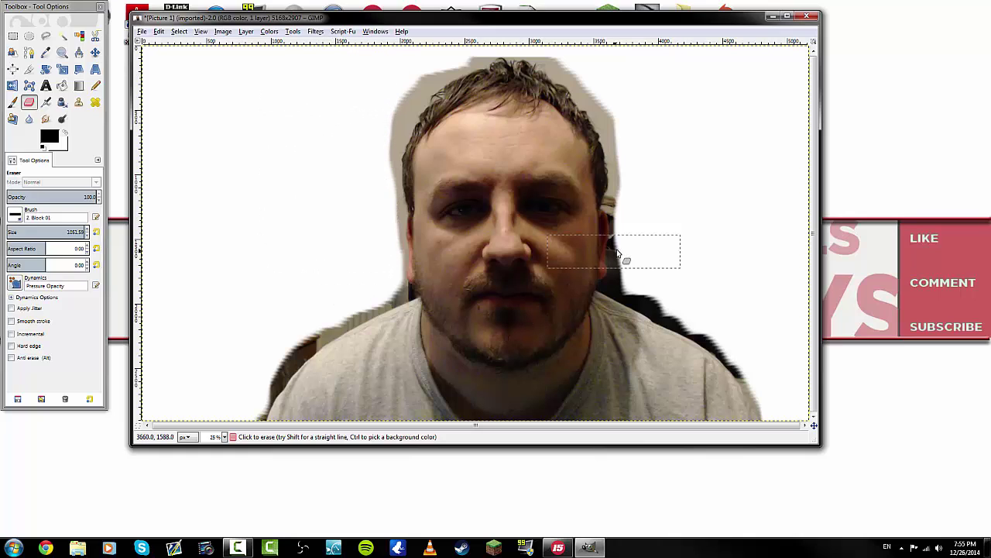
pyautogui.moveTo(617, 252)
pyautogui.mouseDown()
pyautogui.moveTo(683, 264)
pyautogui.moveTo(694, 286)
pyautogui.moveTo(682, 256)
pyautogui.moveTo(686, 160)
pyautogui.moveTo(666, 93)
pyautogui.moveTo(628, 55)
pyautogui.moveTo(609, 78)
pyautogui.mouseUp()
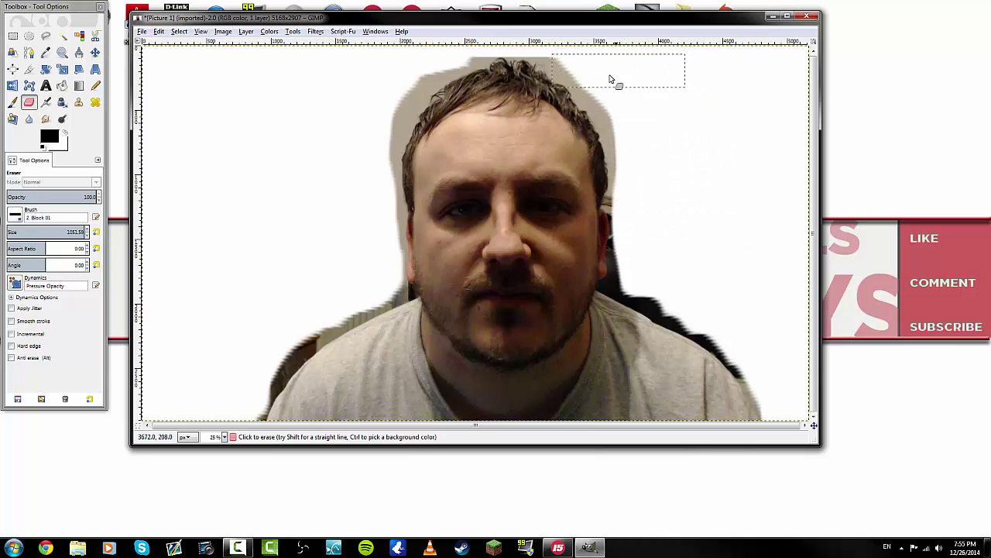
# Step: Fuzzy-select the white background, add an alpha channel to the layer, and delete the background to transparency
pyautogui.click(62, 36)
pyautogui.click(342, 114)
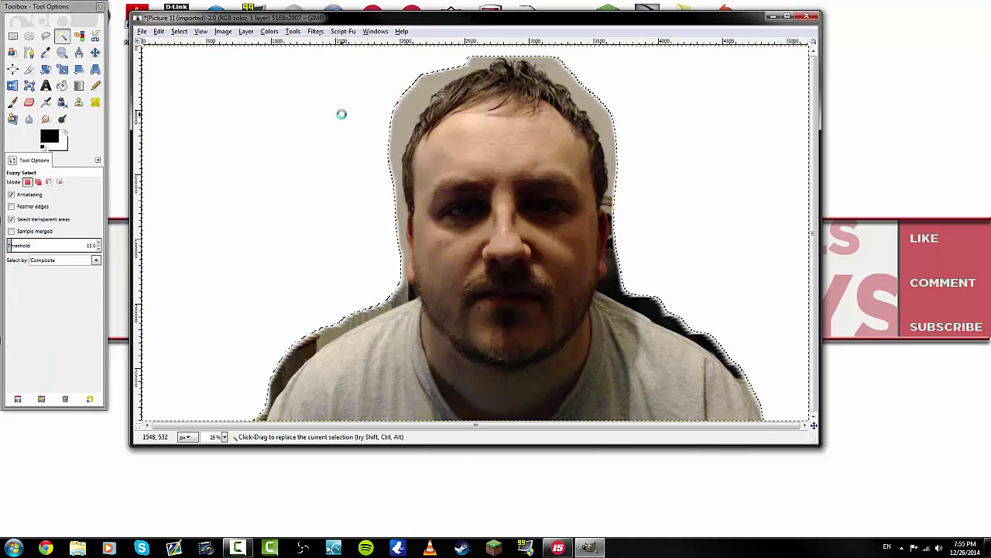
pyautogui.rightClick(404, 110)
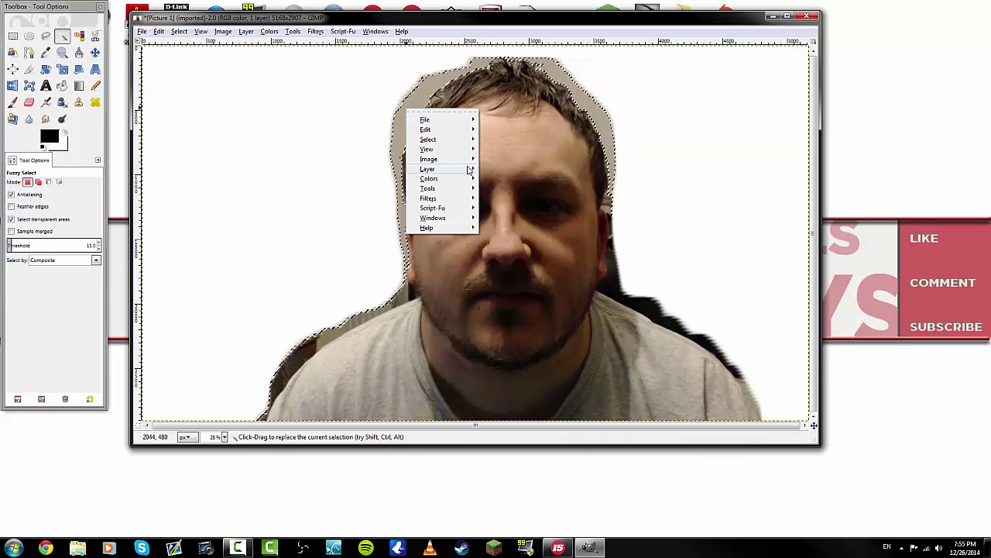
pyautogui.moveTo(469, 169)
pyautogui.moveTo(589, 273)
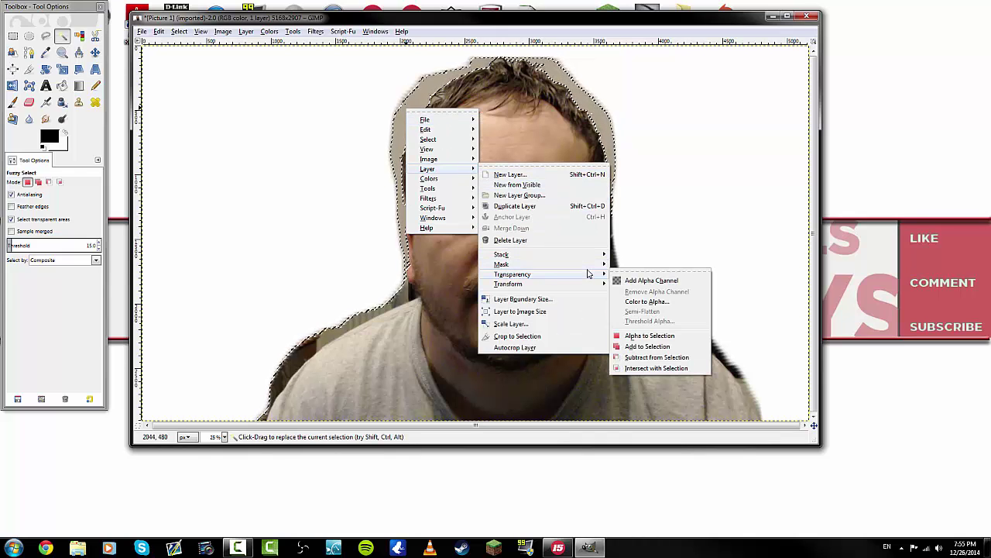
pyautogui.click(637, 281)
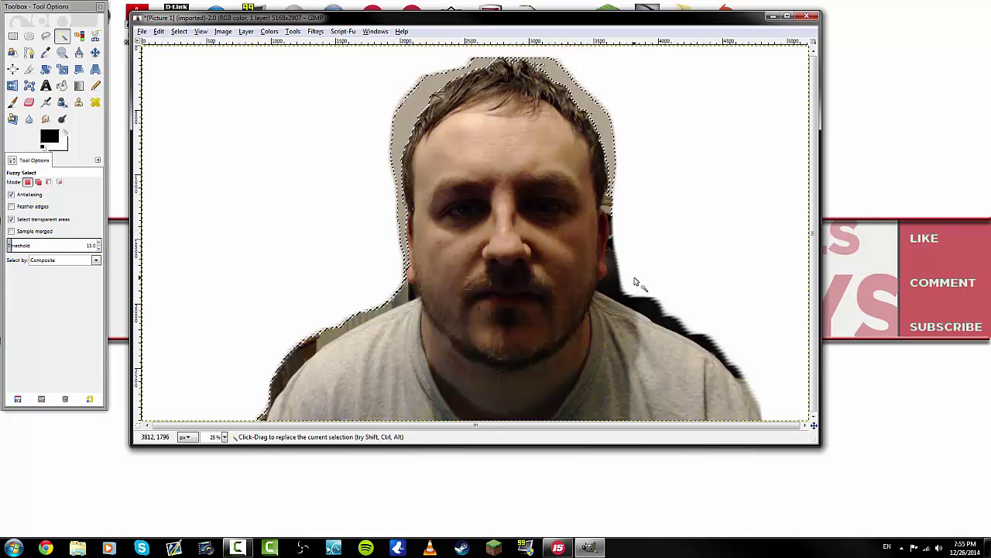
pyautogui.press('Delete')
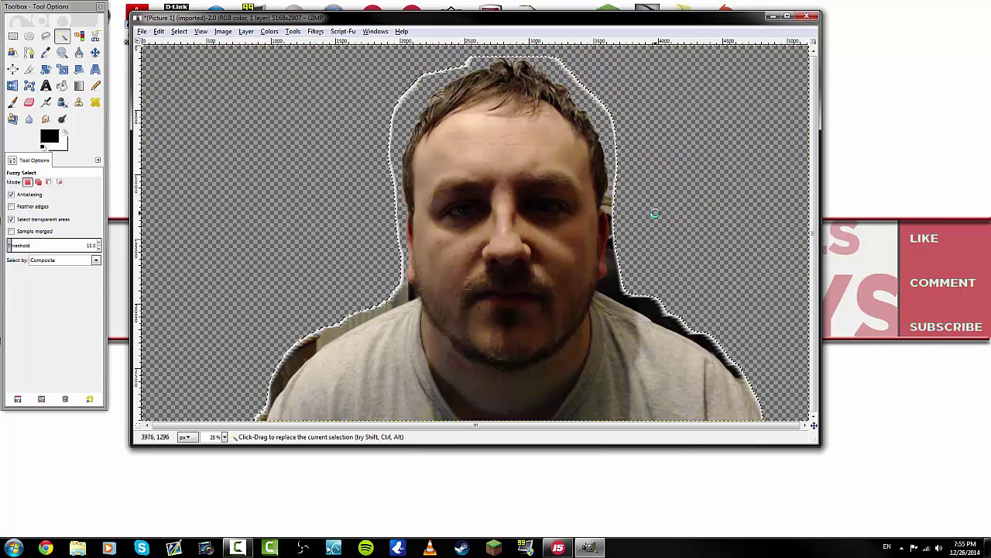
# Step: Fuzzy-select and delete the dark region and leftover fringe beside the right shoulder
pyautogui.click(657, 308)
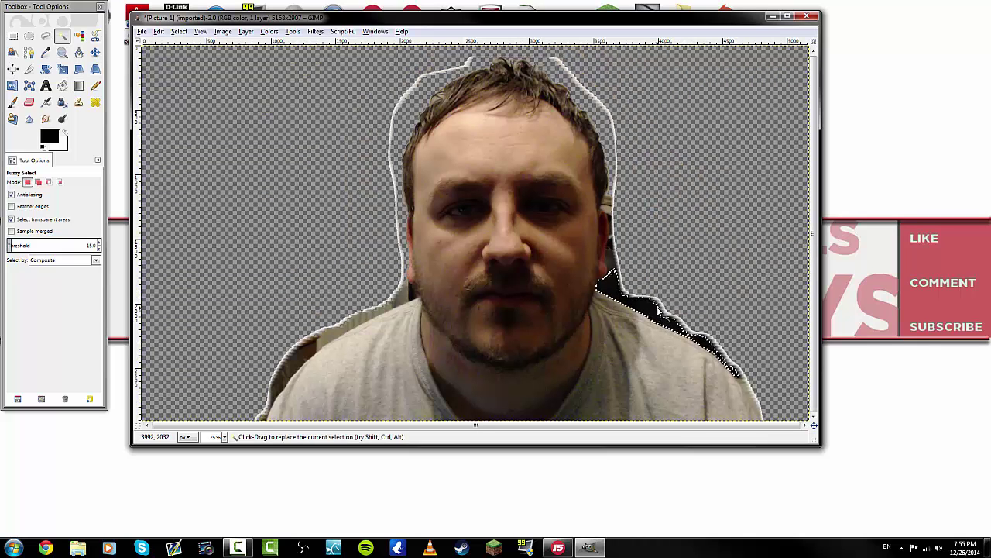
pyautogui.press('Delete')
pyautogui.click(616, 265)
pyautogui.press('Delete')
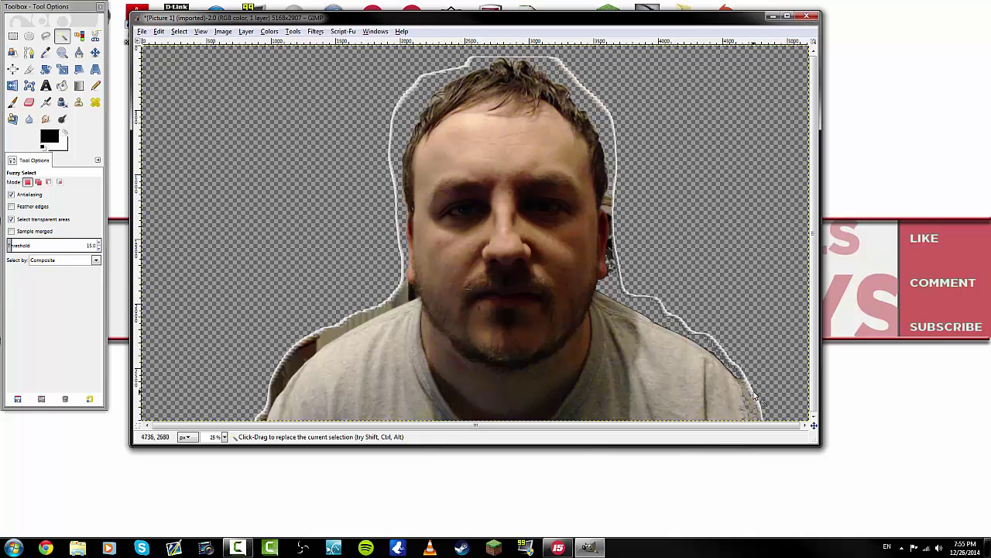
# Step: Fuzzy-select the transparent background around the figure, refining it along the left shoulder fringe and neck
pyautogui.click(755, 395)
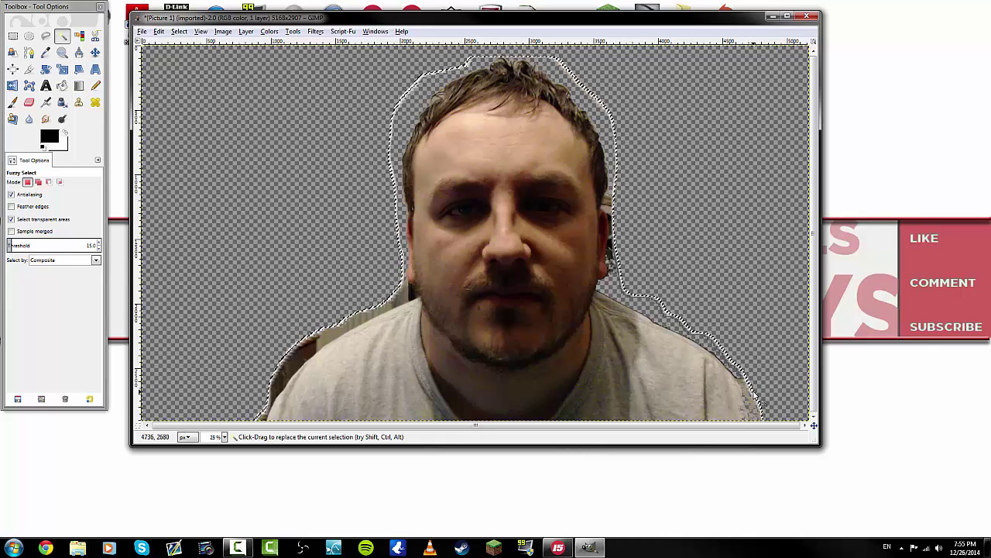
pyautogui.click(296, 354)
pyautogui.click(395, 309)
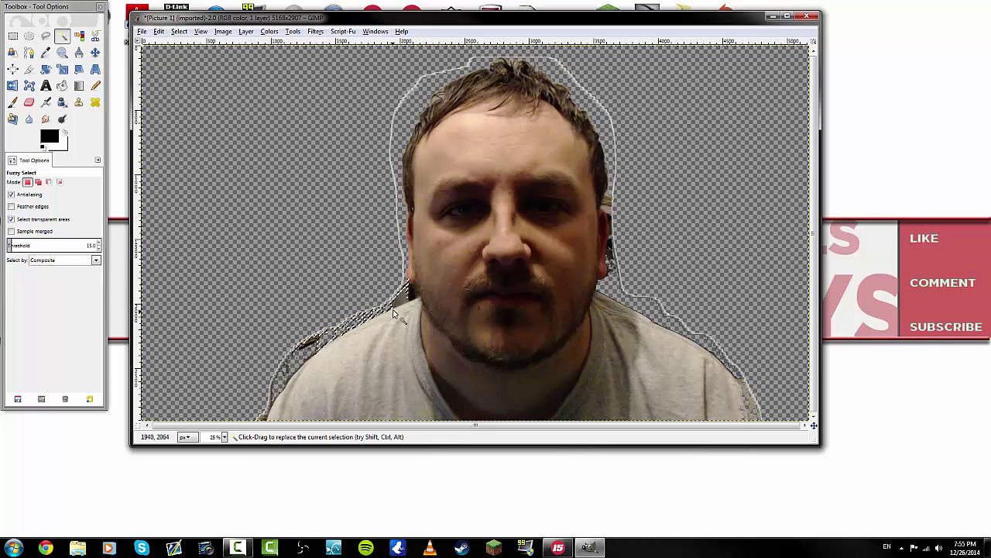
pyautogui.click(403, 275)
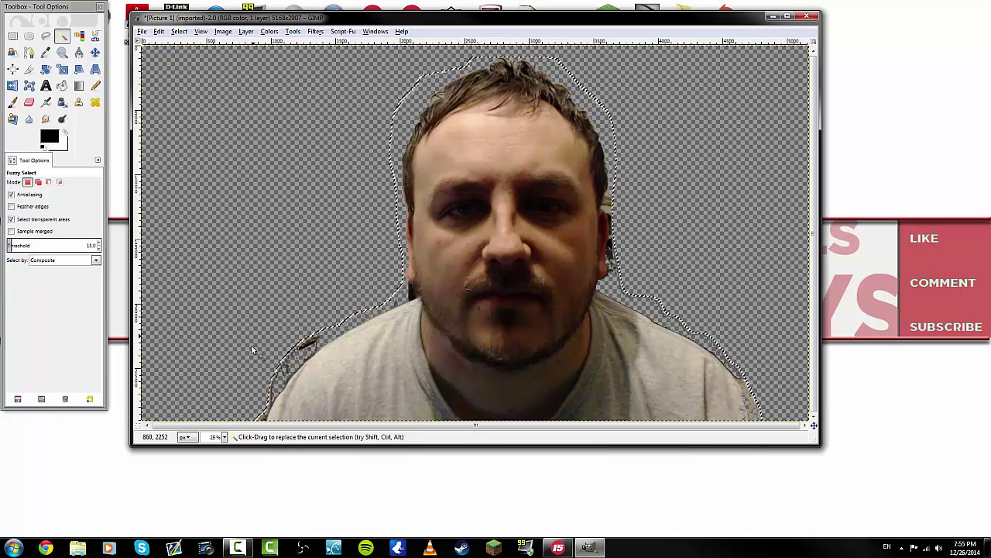
pyautogui.click(302, 341)
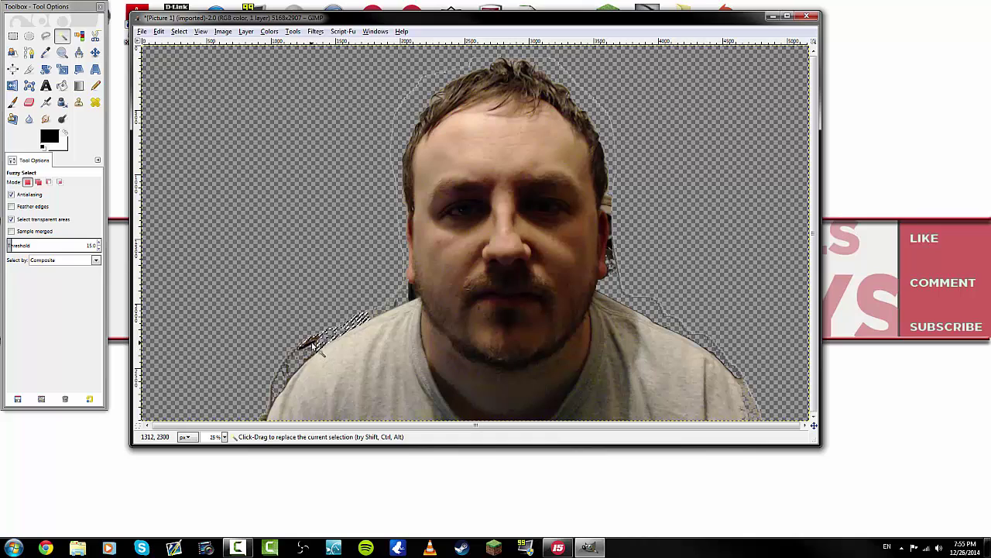
pyautogui.click(314, 345)
pyautogui.click(314, 345)
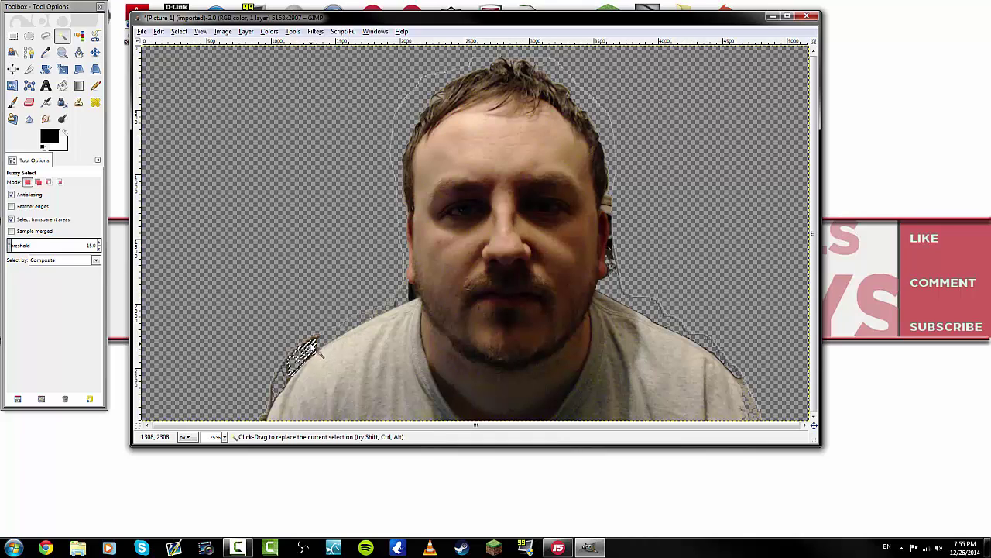
pyautogui.click(311, 346)
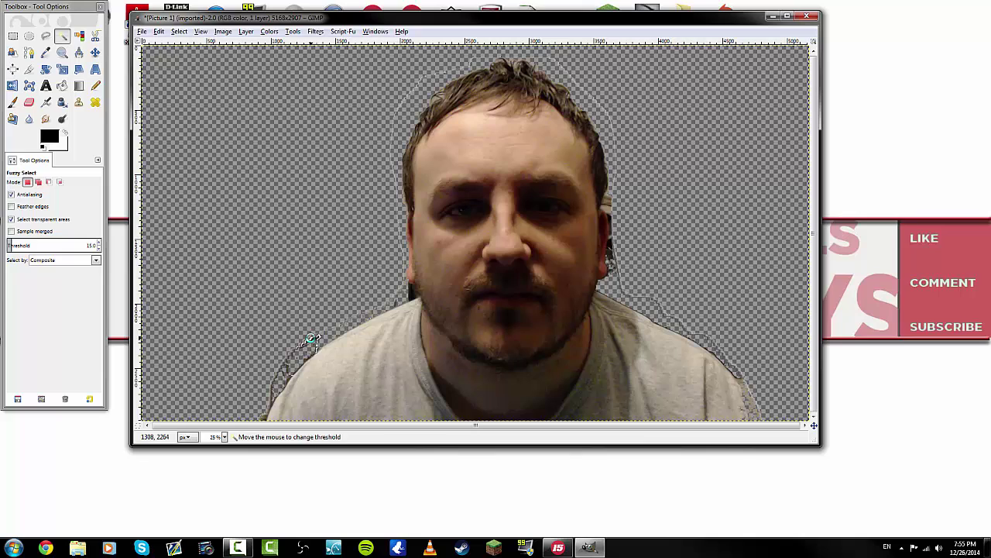
pyautogui.click(280, 377)
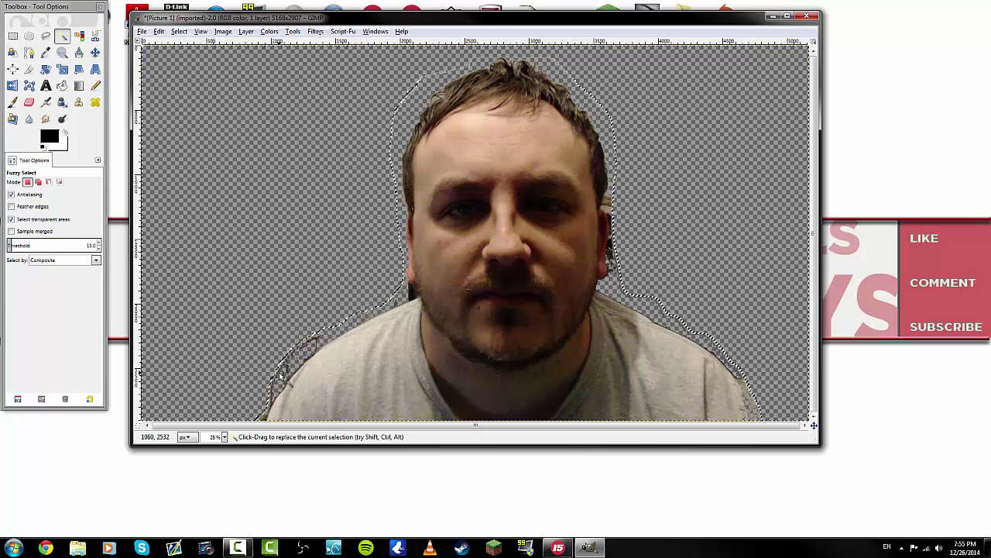
pyautogui.click(270, 387)
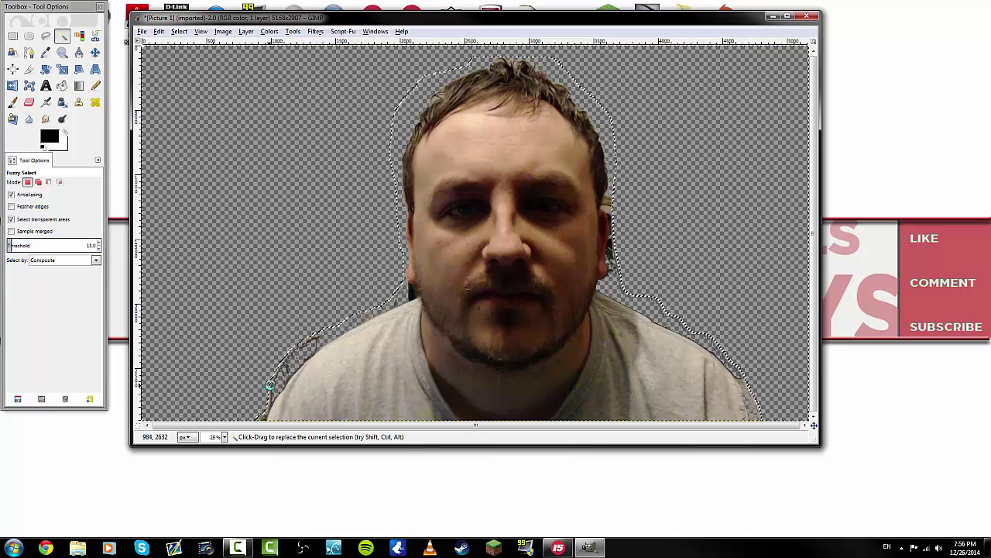
pyautogui.moveTo(272, 391); pyautogui.dragTo(272, 399)
# Step: Switch to the Eraser and invert the selection
pyautogui.click(30, 102)
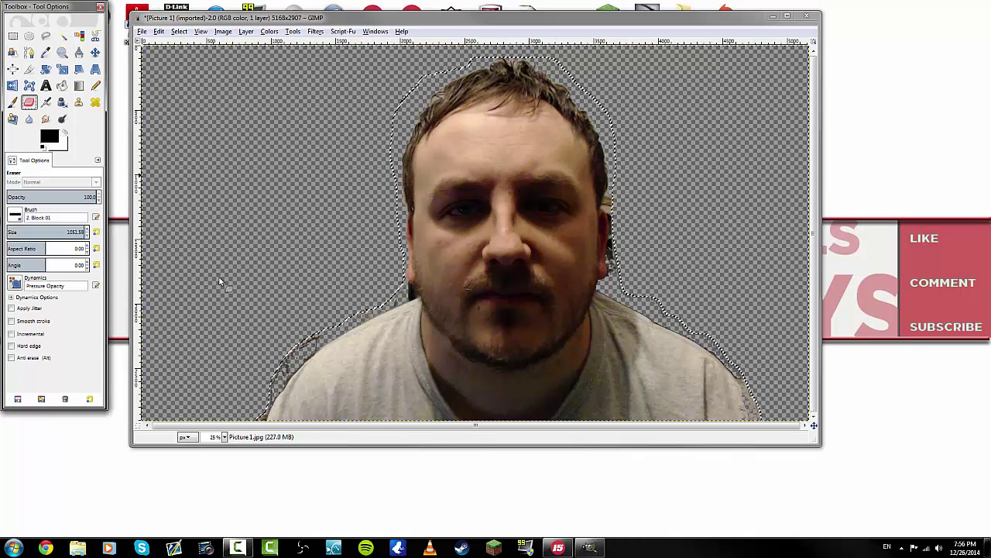
pyautogui.click(253, 335)
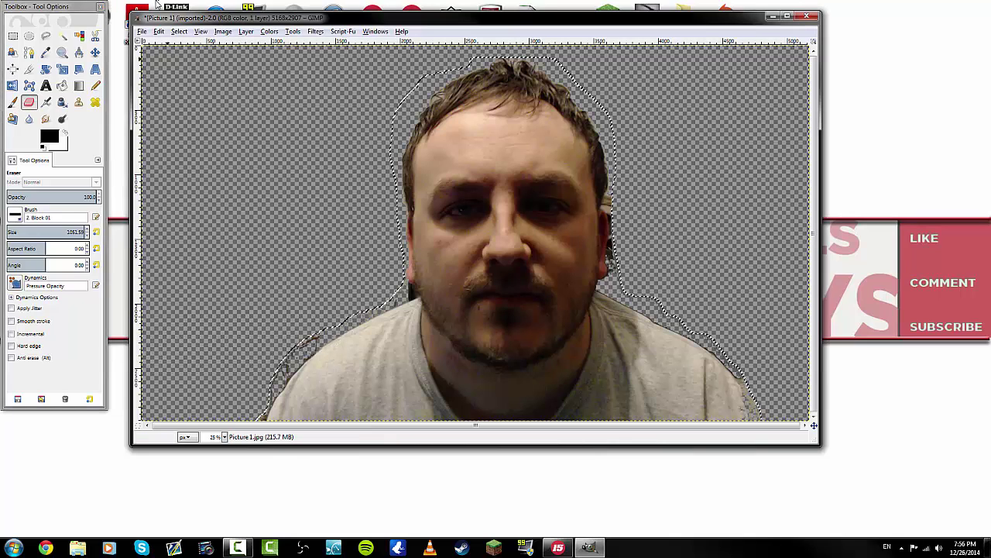
pyautogui.click(179, 31)
pyautogui.click(190, 69)
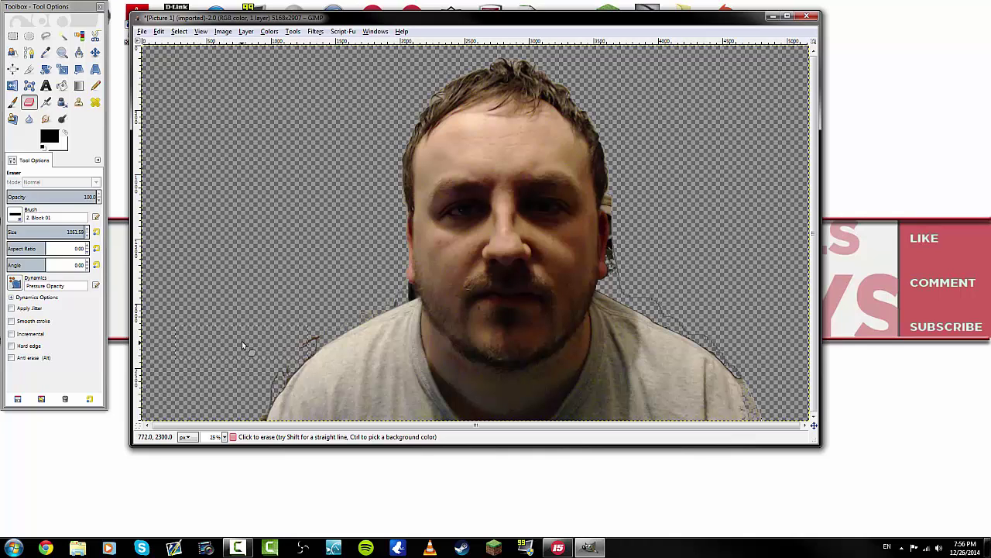
# Step: Set the eraser to the 1. Pixel brush with opacity 100.0 and size about 100
pyautogui.click(16, 216)
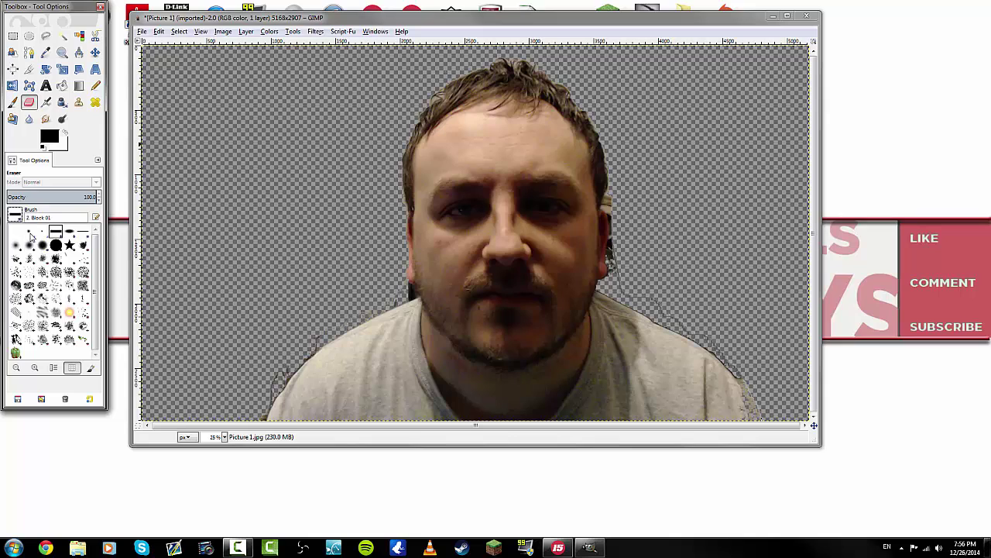
pyautogui.click(44, 232)
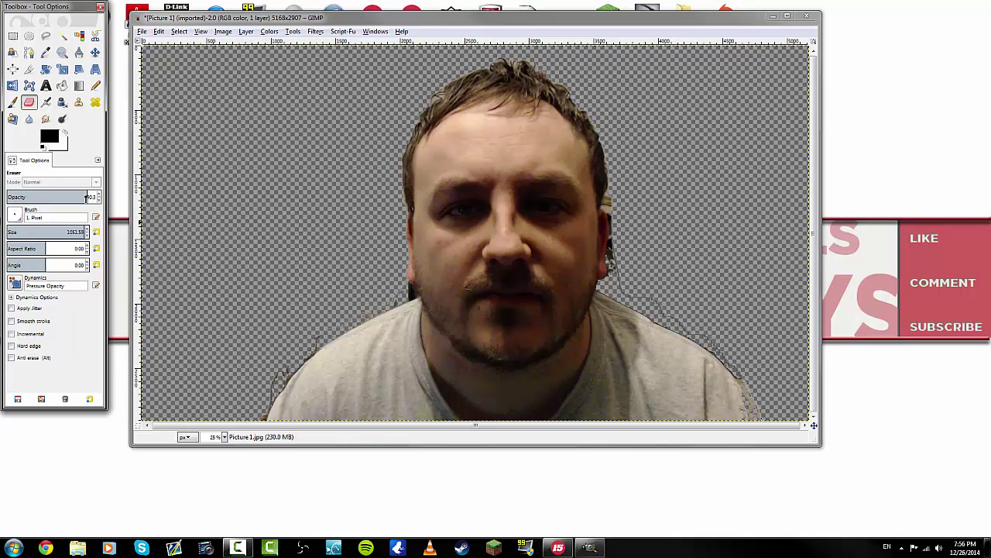
pyautogui.moveTo(86, 196); pyautogui.dragTo(10, 197)
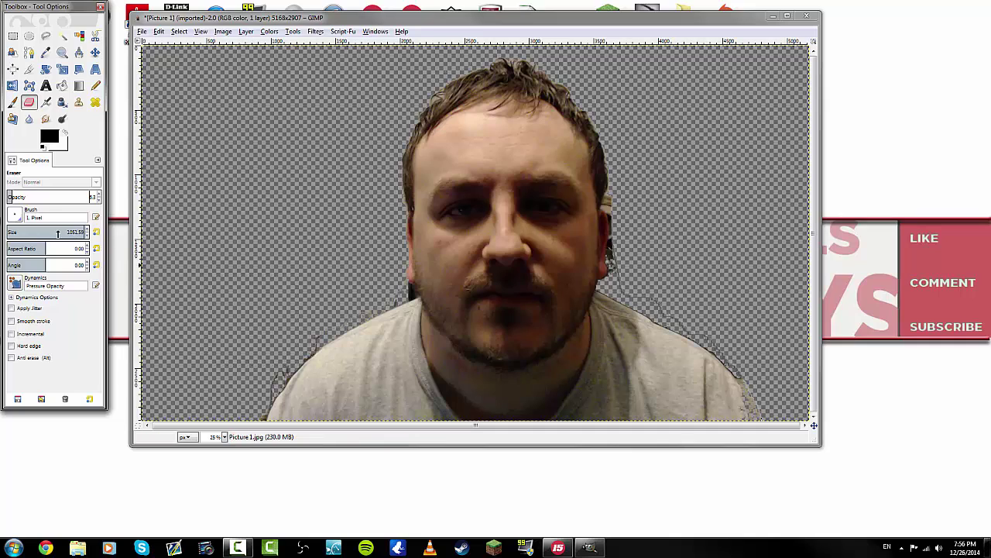
pyautogui.moveTo(11, 196); pyautogui.dragTo(51, 197)
pyautogui.press('Return')
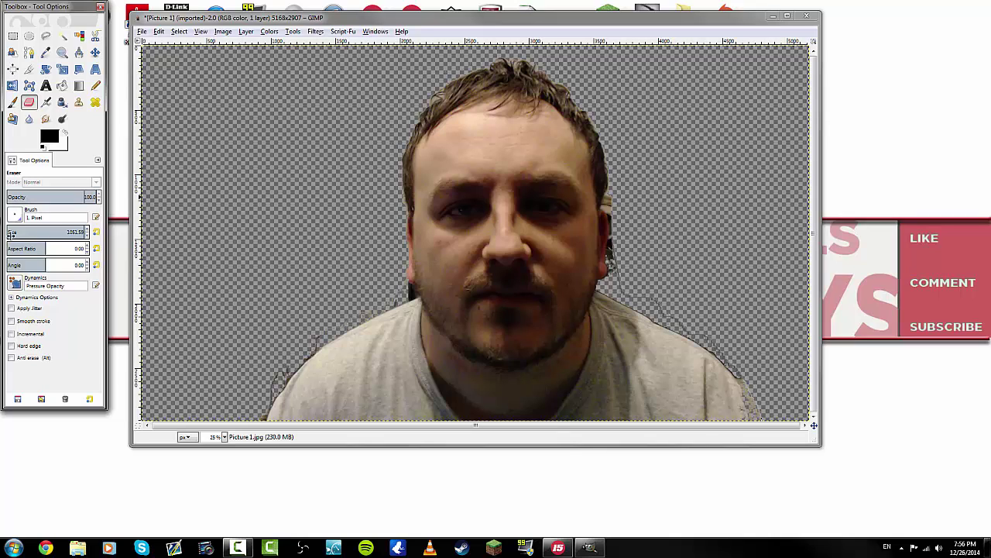
pyautogui.doubleClick(60, 235)
pyautogui.moveTo(61, 231); pyautogui.dragTo(12, 233)
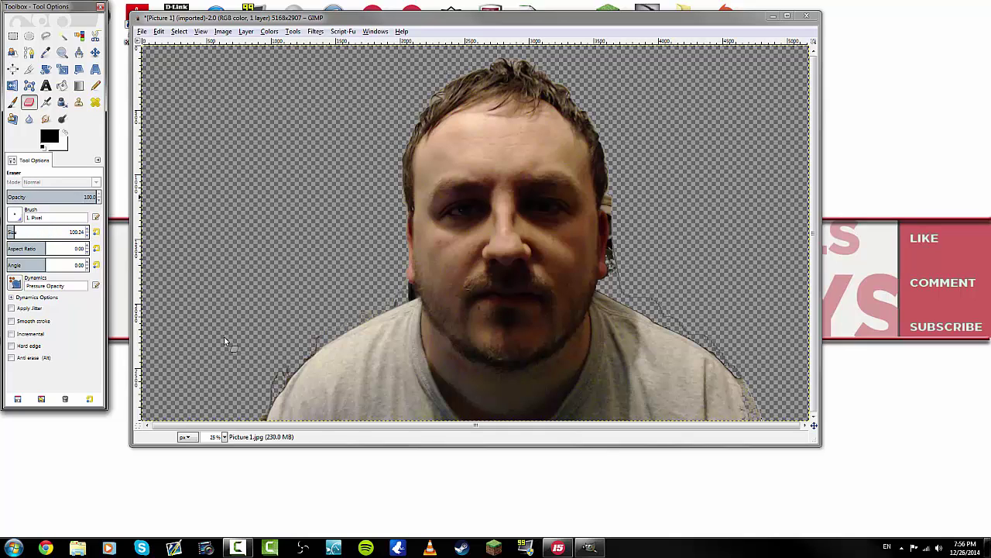
# Step: Erase the leftover fringe along the shirt's lower-left shoulder edge
pyautogui.click(272, 382)
pyautogui.moveTo(272, 383); pyautogui.dragTo(262, 422)
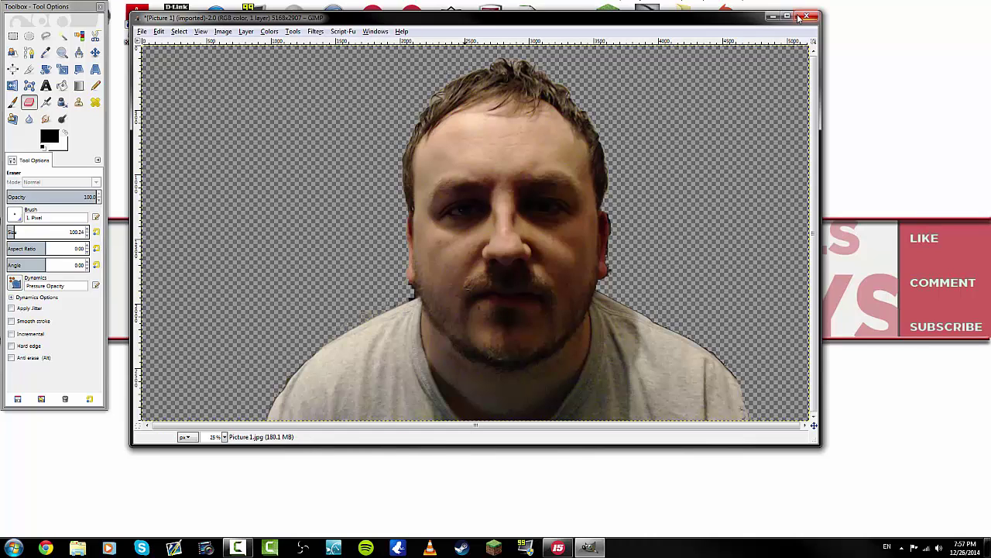
# Step: Export the cut-out image to a new file
pyautogui.click(142, 32)
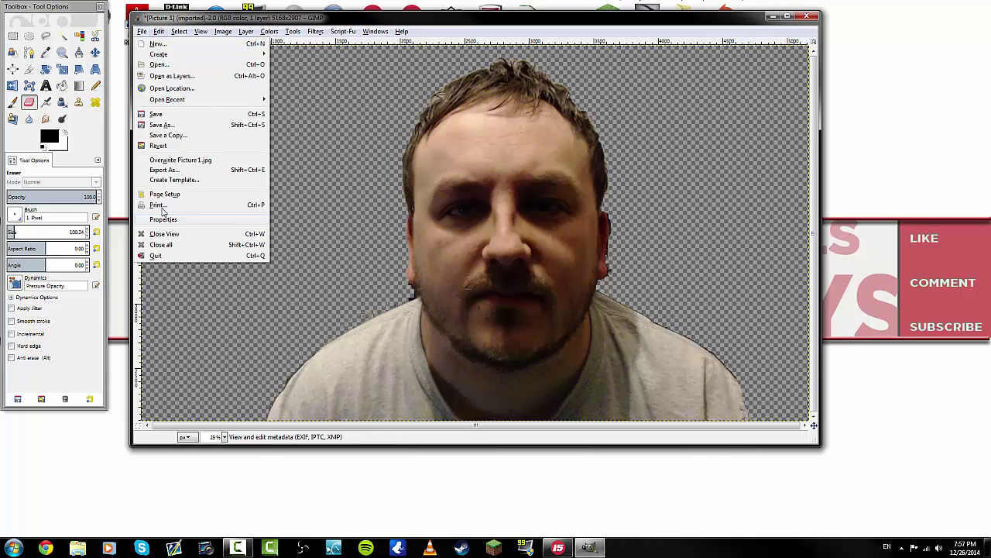
pyautogui.click(177, 168)
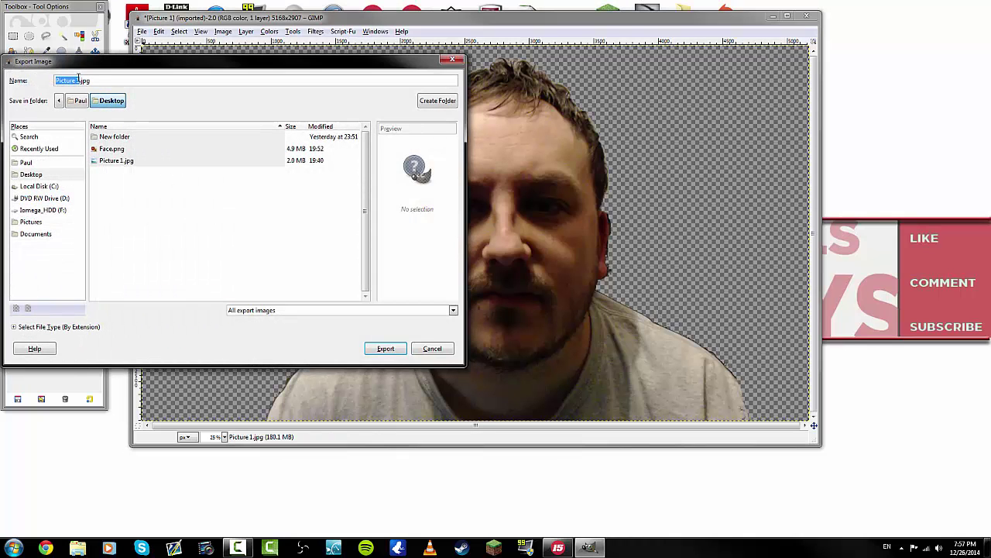
pyautogui.click(93, 82)
pyautogui.click(385, 348)
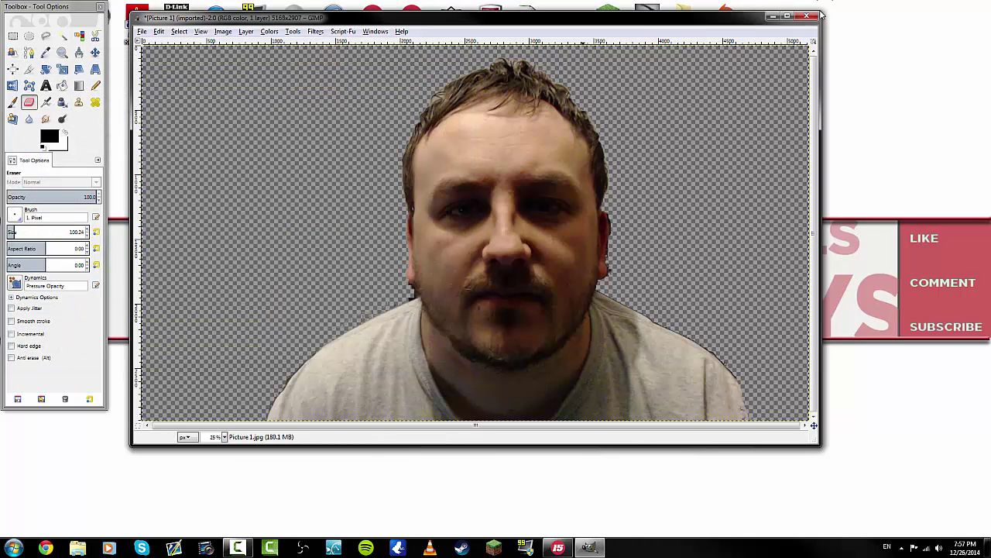
# Step: Close the image, discard unsaved changes and quit GIMP
pyautogui.hotkey('ctrl', 'w')
pyautogui.click(478, 285)
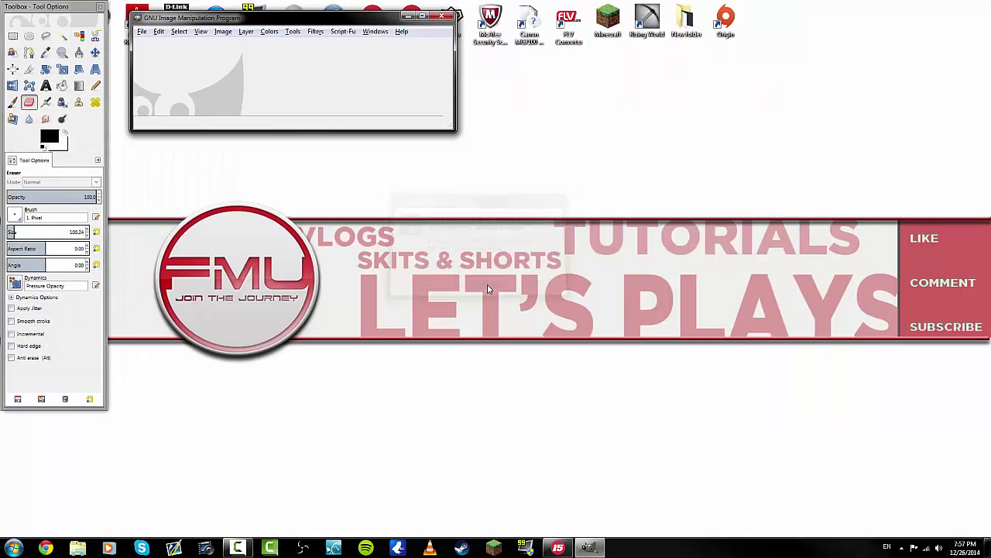
pyautogui.click(441, 16)
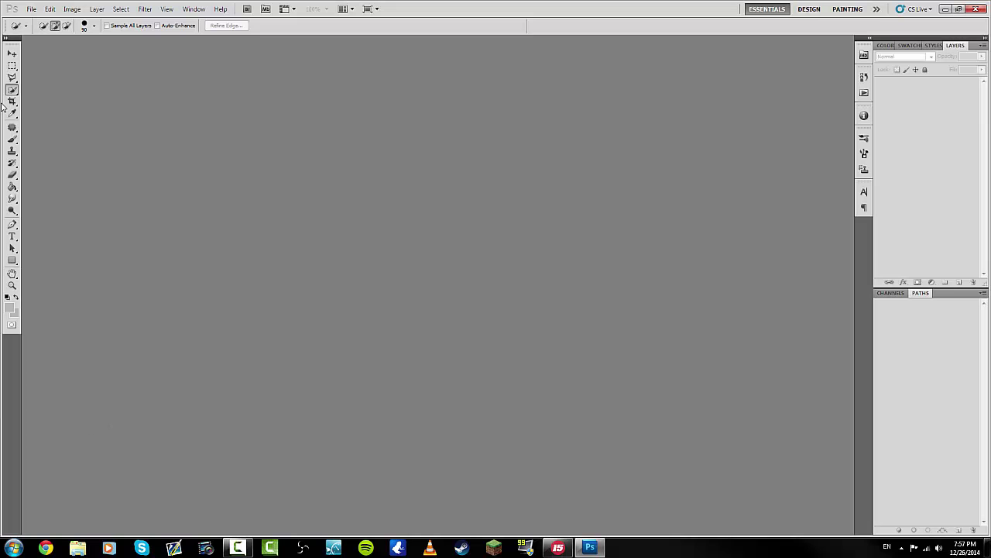
# Step: Open Face.png from the Desktop in Photoshop
pyautogui.click(37, 8)
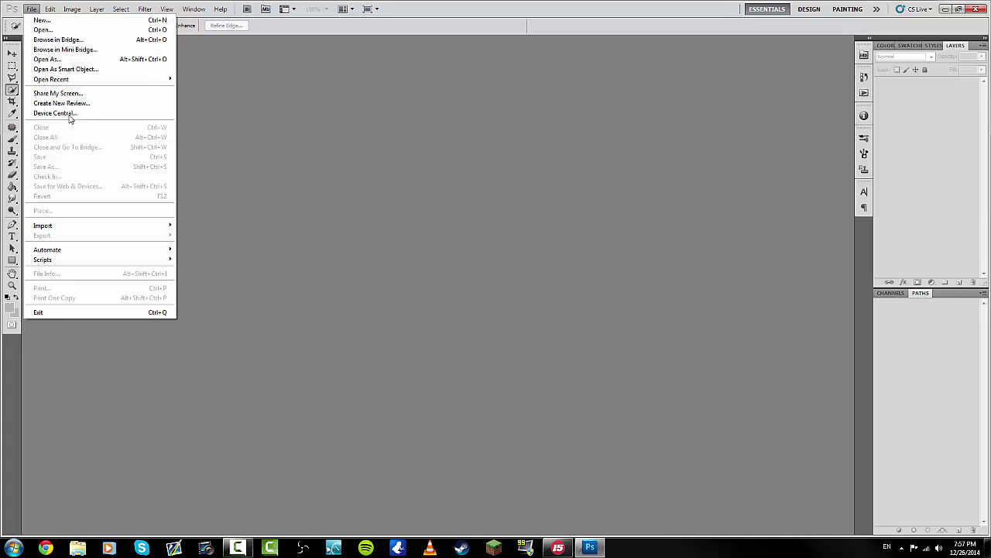
pyautogui.click(67, 30)
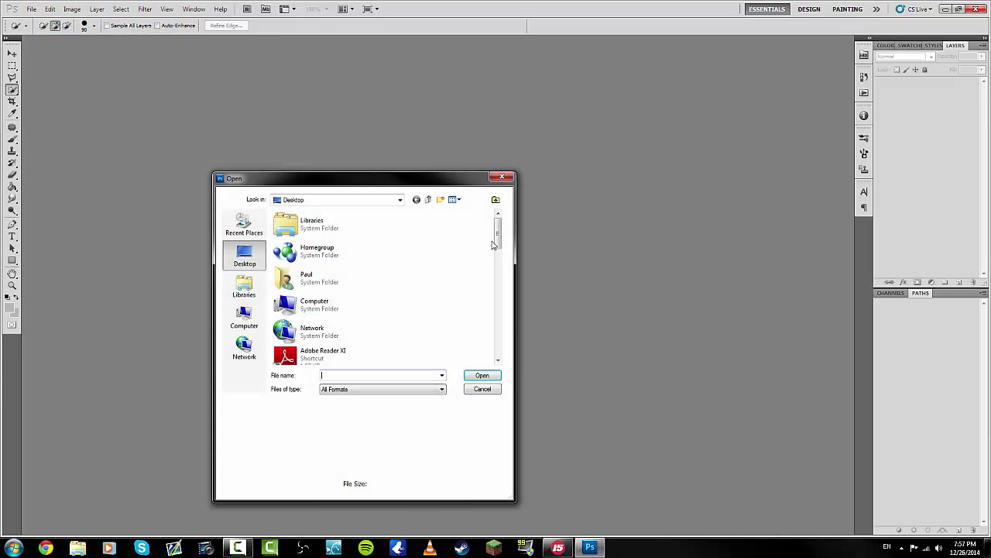
pyautogui.moveTo(498, 242); pyautogui.dragTo(498, 317)
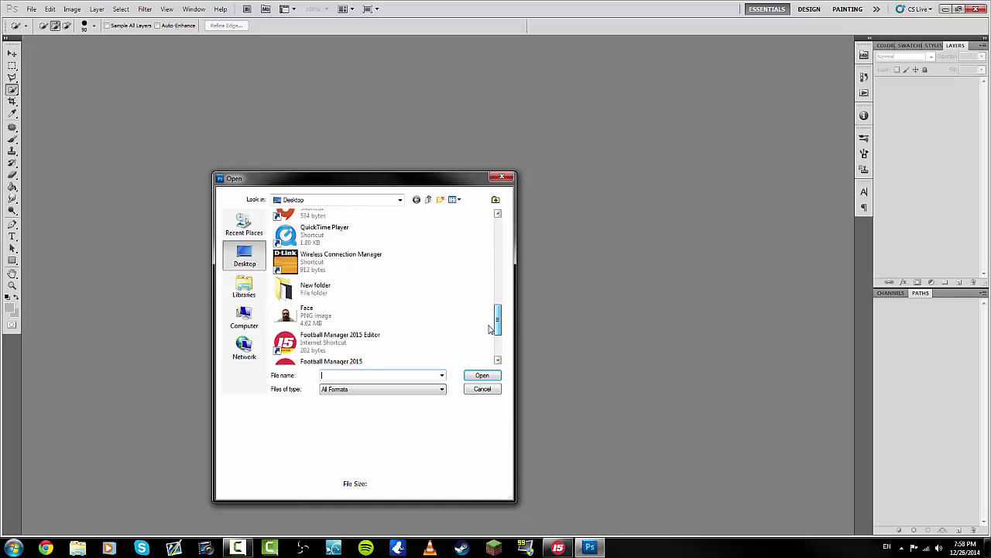
pyautogui.click(332, 322)
pyautogui.doubleClick(332, 323)
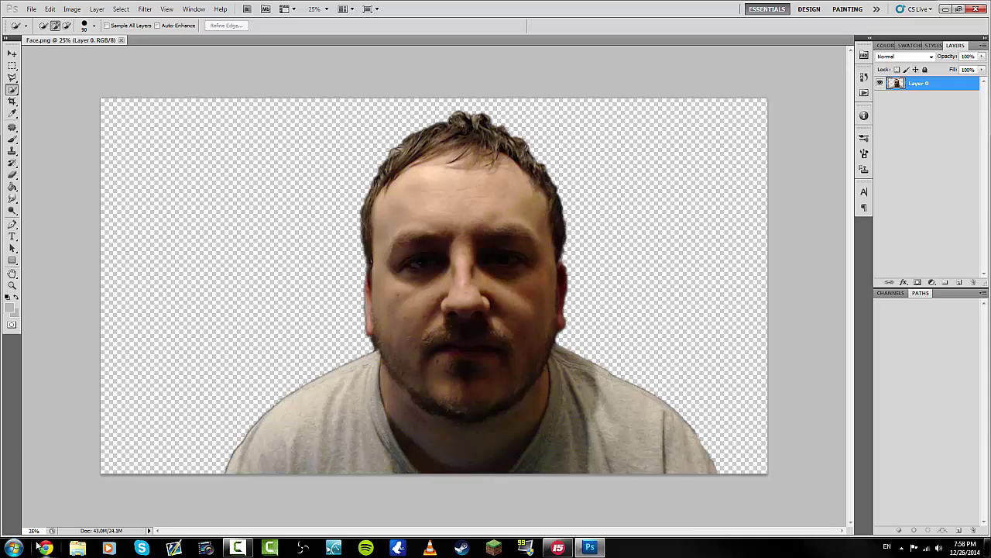
pyautogui.click(77, 547)
pyautogui.doubleClick(285, 170)
pyautogui.doubleClick(288, 273)
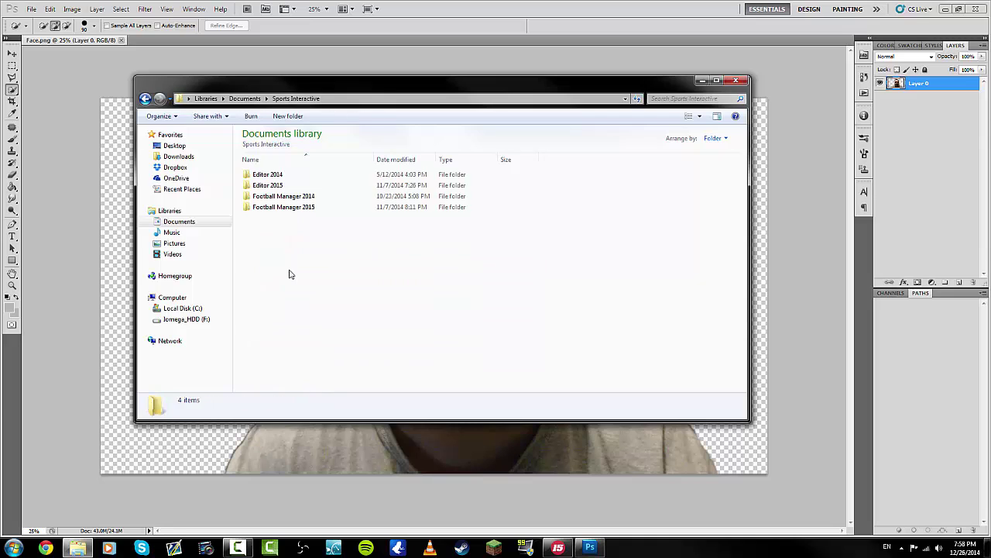
pyautogui.doubleClick(291, 208)
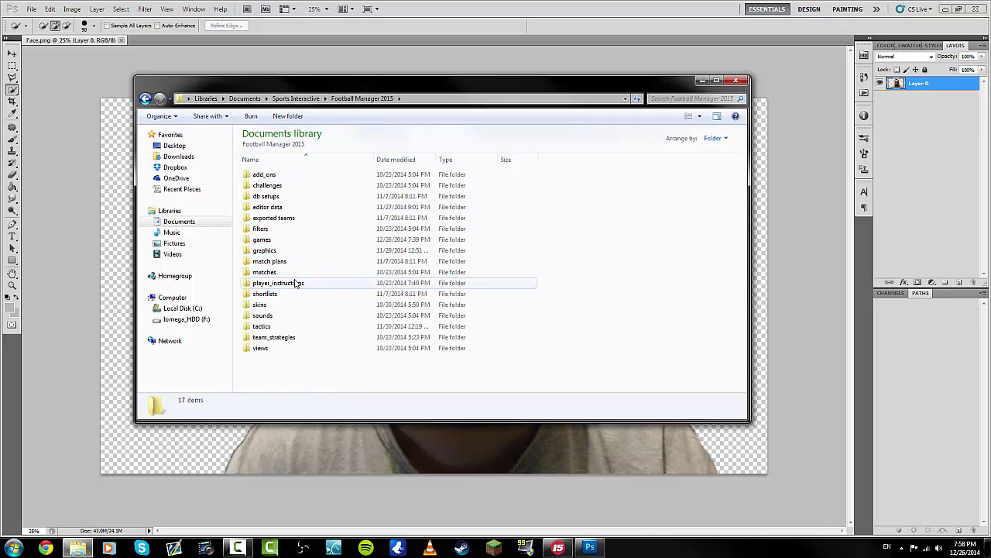
pyautogui.doubleClick(291, 252)
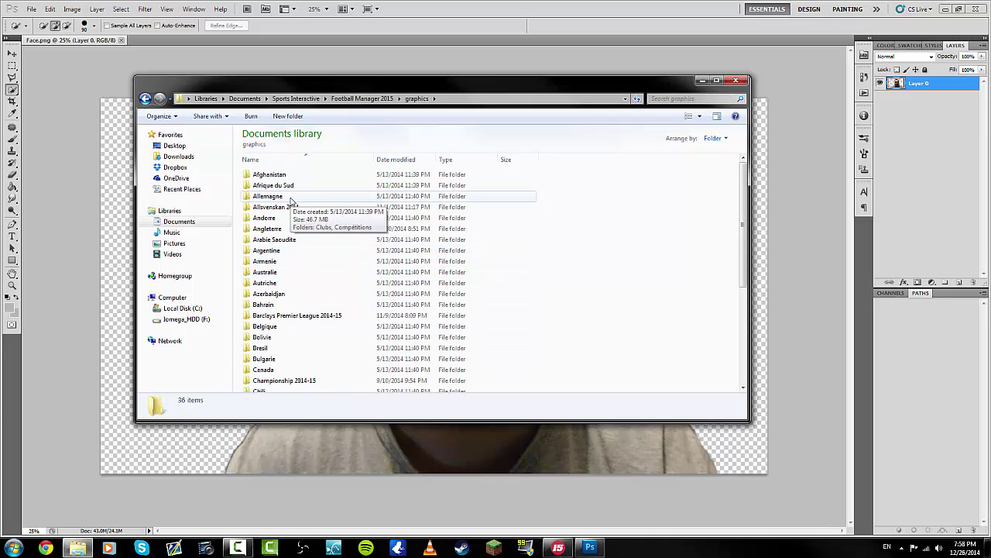
pyautogui.scroll(-5, 301, 203)
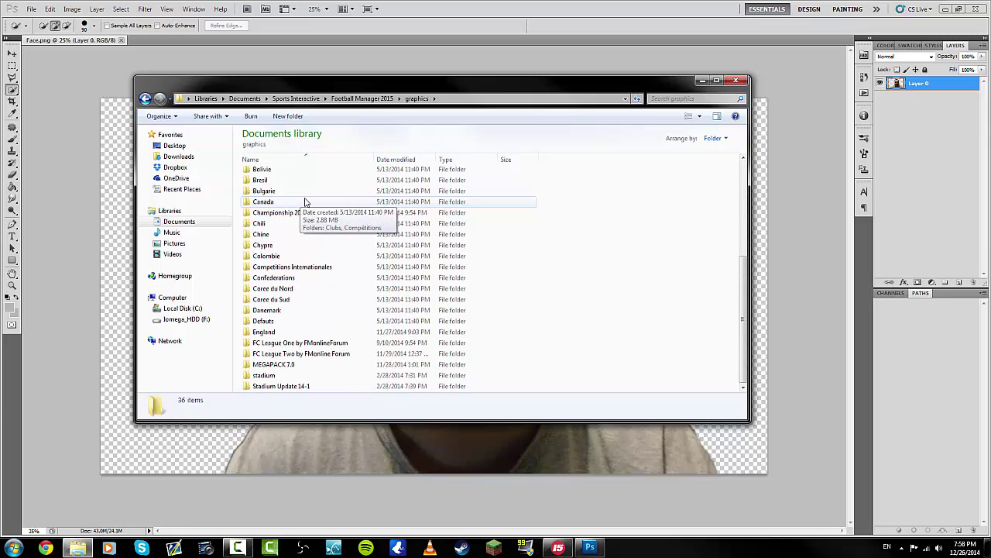
pyautogui.doubleClick(291, 365)
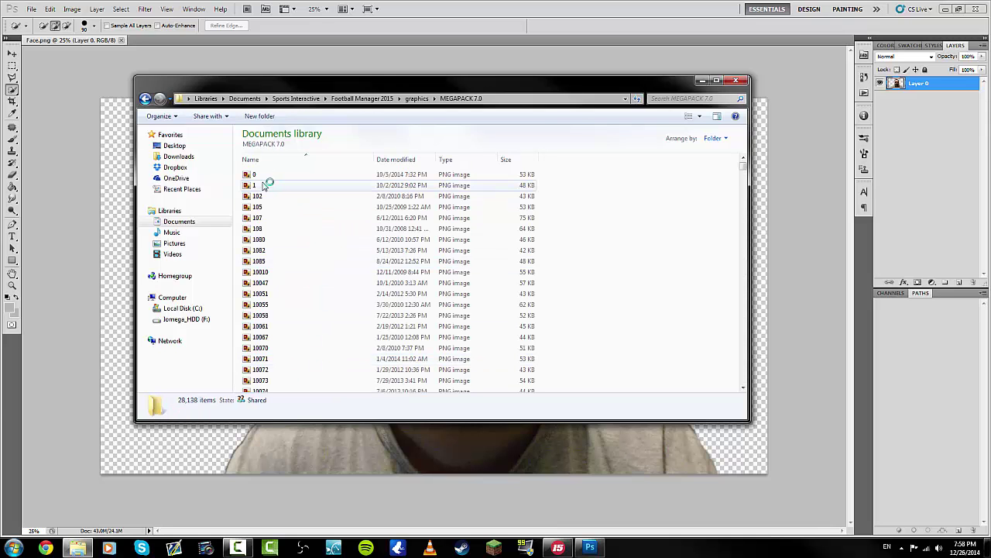
pyautogui.click(261, 184)
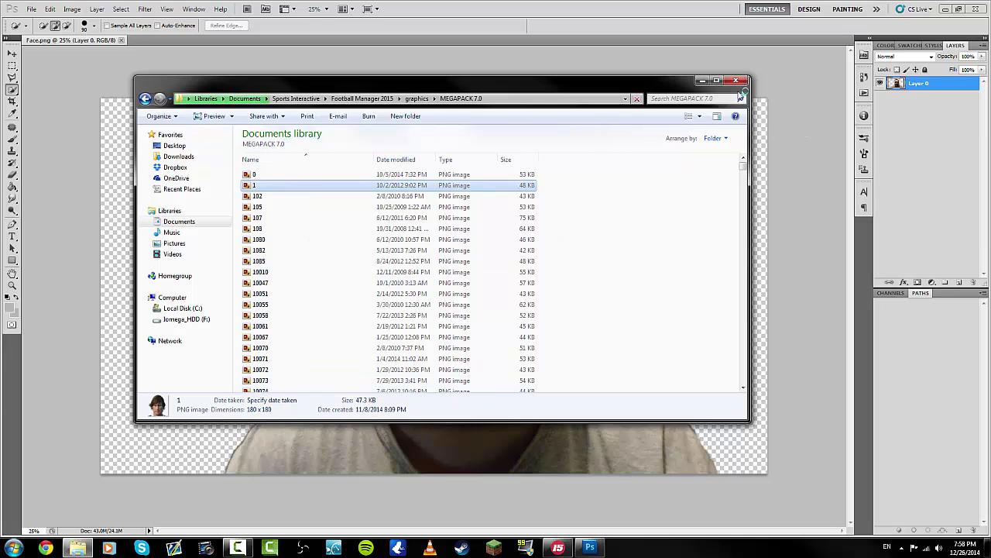
pyautogui.click(736, 81)
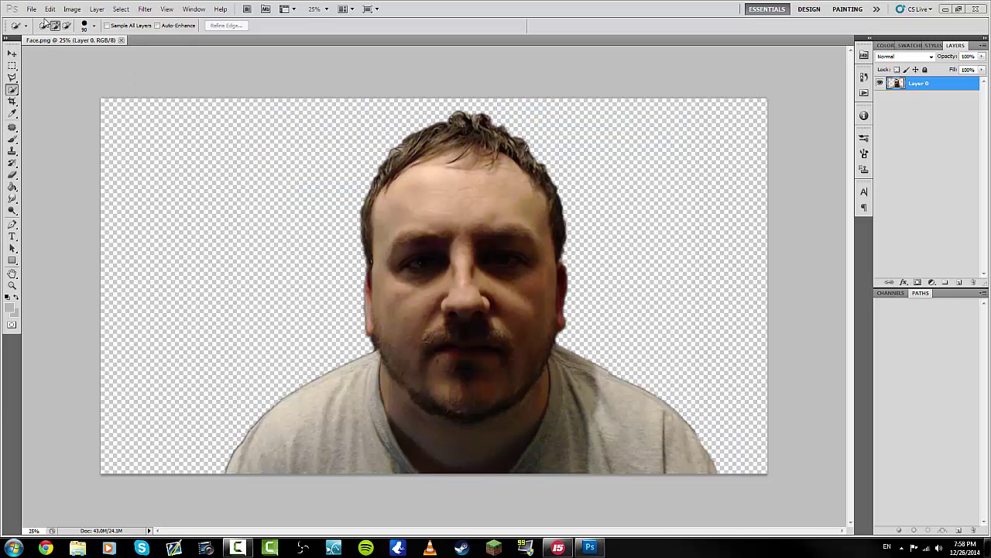
# Step: Set the image size to 180 × 180 pixels, then zoom the view to 200%
pyautogui.click(50, 9)
pyautogui.moveTo(72, 9)
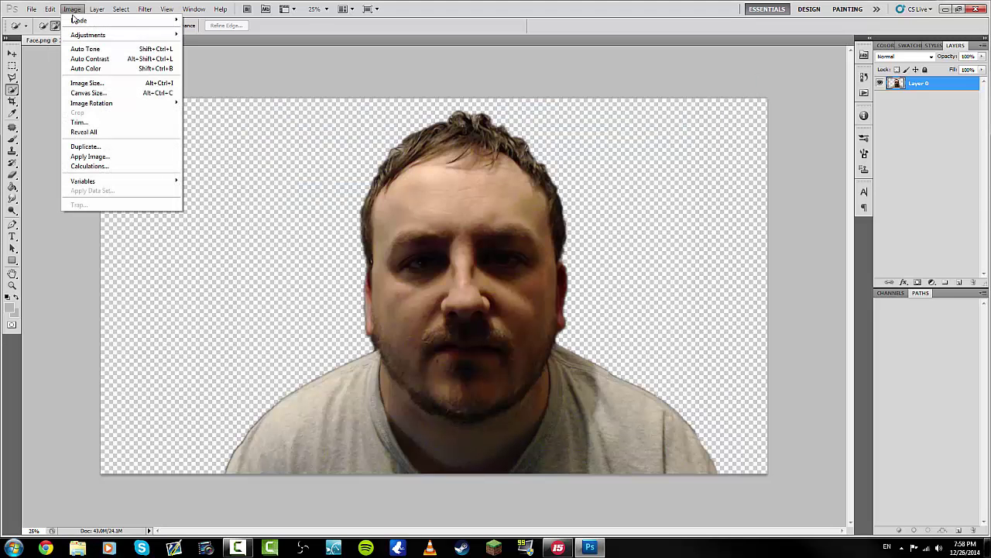
pyautogui.click(87, 82)
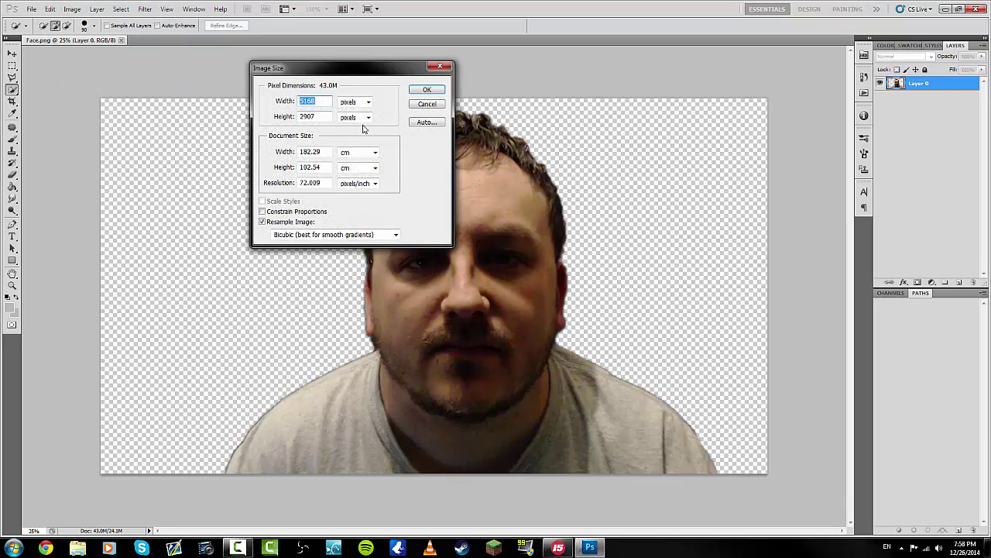
pyautogui.write('180')
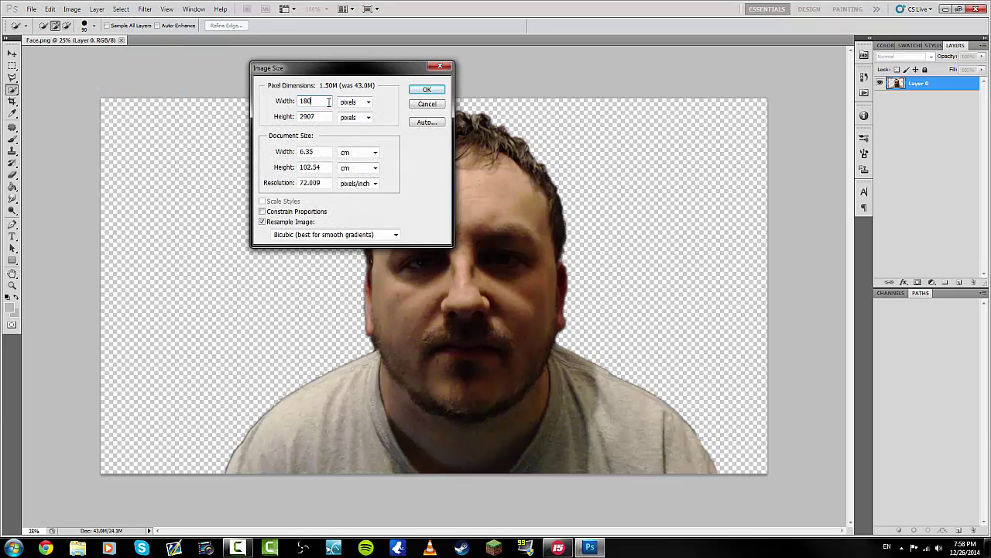
pyautogui.press('Tab')
pyautogui.write('180')
pyautogui.press('Return')
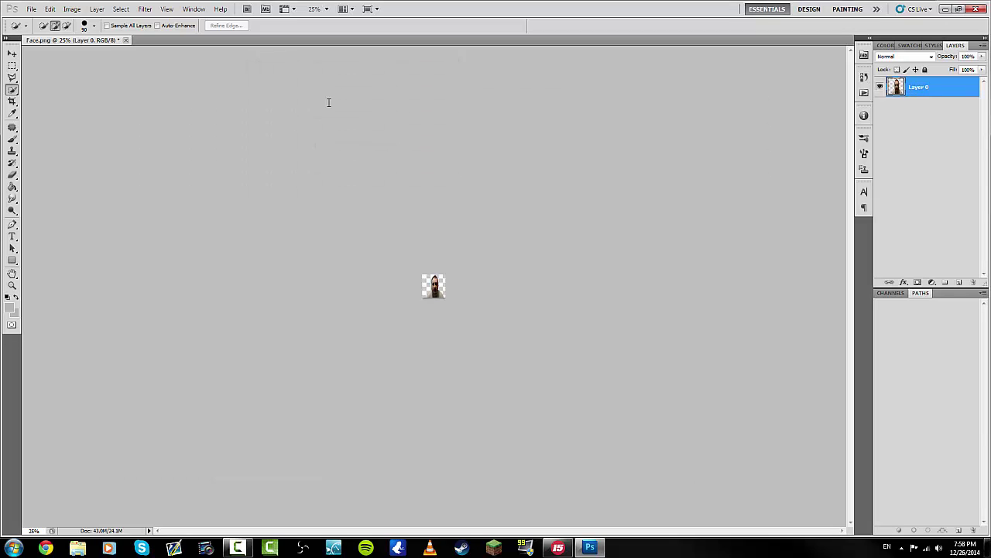
pyautogui.click(327, 9)
pyautogui.click(326, 57)
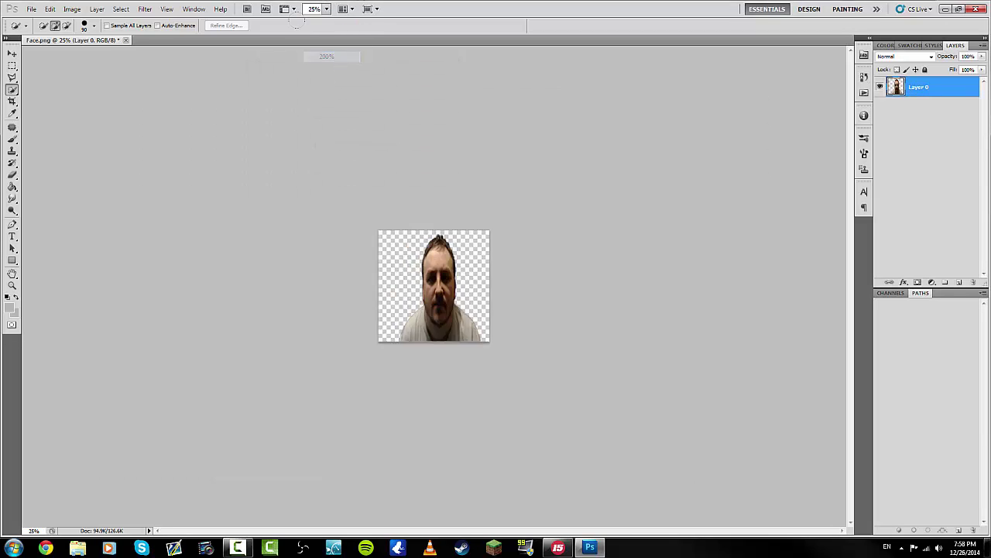
# Step: Free-transform the portrait to about 132% width and 105% height, nudged slightly down
pyautogui.click(50, 9)
pyautogui.click(74, 202)
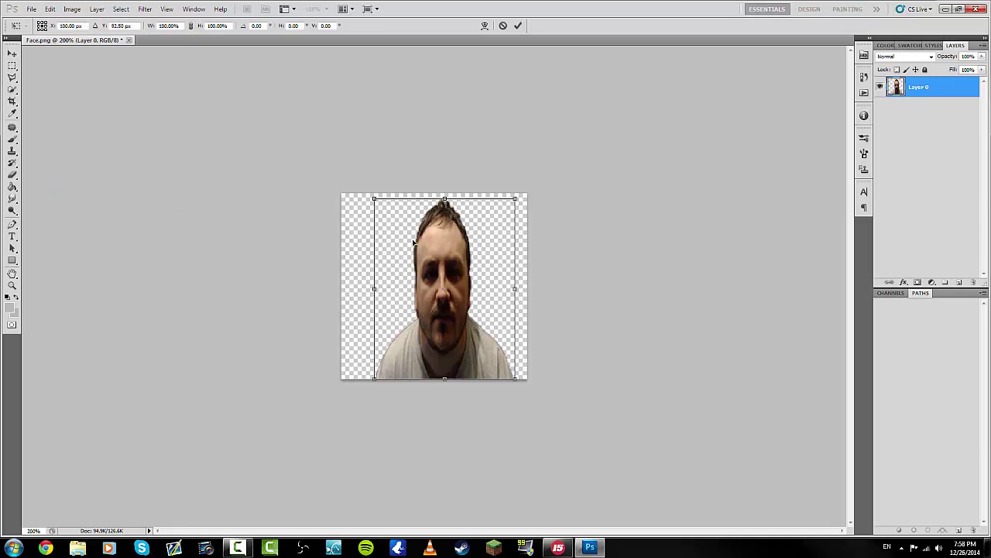
pyautogui.click(50, 9)
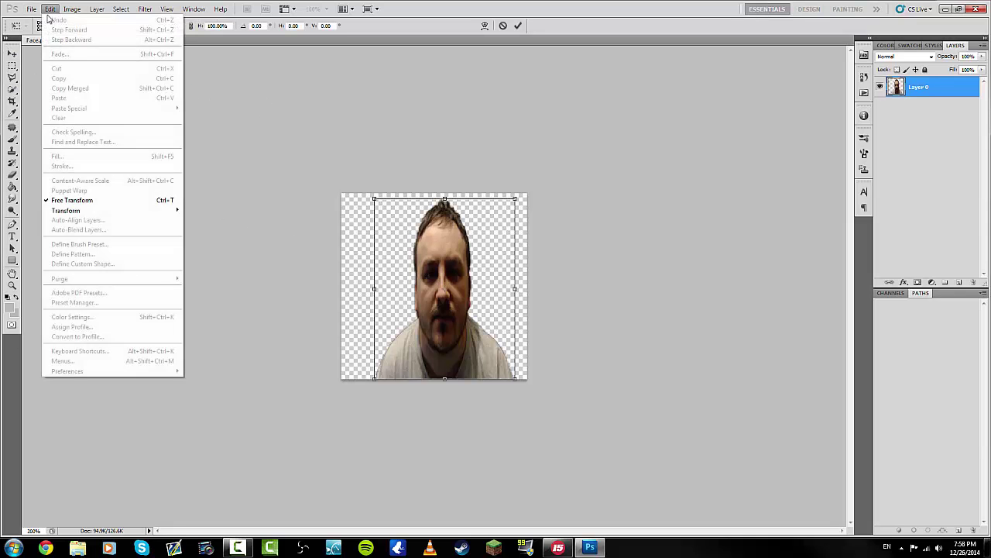
pyautogui.click(372, 128)
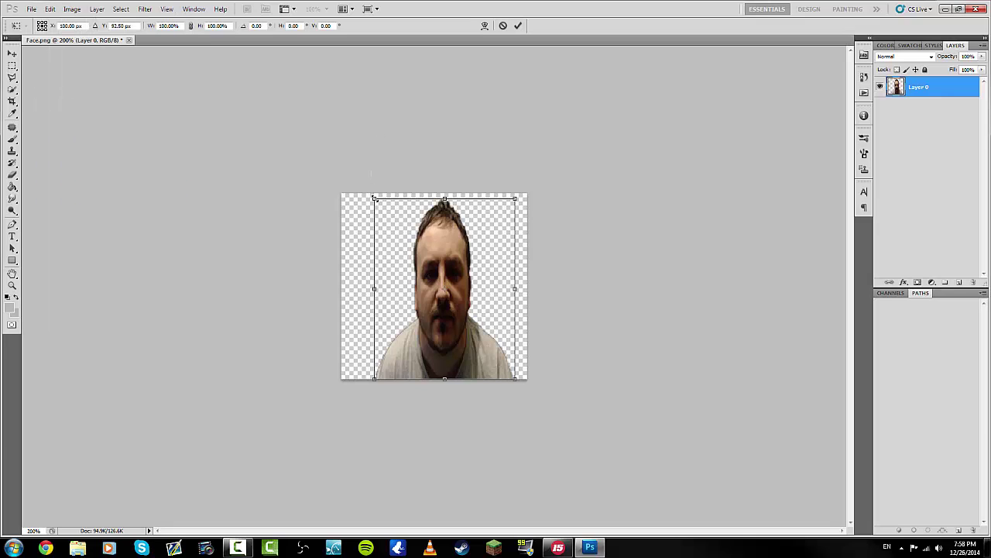
pyautogui.moveTo(373, 198); pyautogui.dragTo(355, 192)
pyautogui.moveTo(478, 271); pyautogui.dragTo(529, 296)
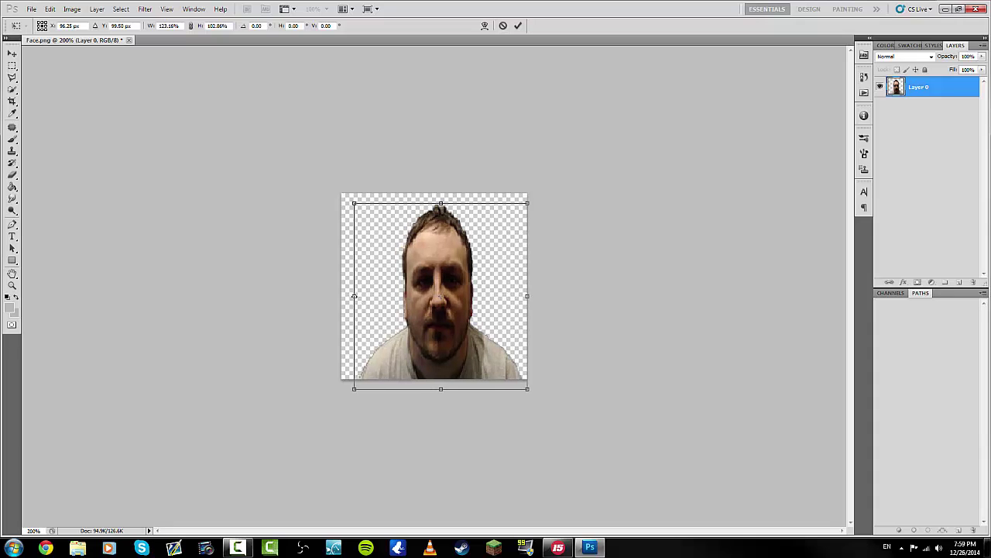
pyautogui.moveTo(354, 296); pyautogui.dragTo(340, 296)
pyautogui.moveTo(433, 204)
pyautogui.mouseDown()
pyautogui.moveTo(434, 194)
pyautogui.moveTo(433, 206)
pyautogui.mouseUp()
pyautogui.click(518, 25)
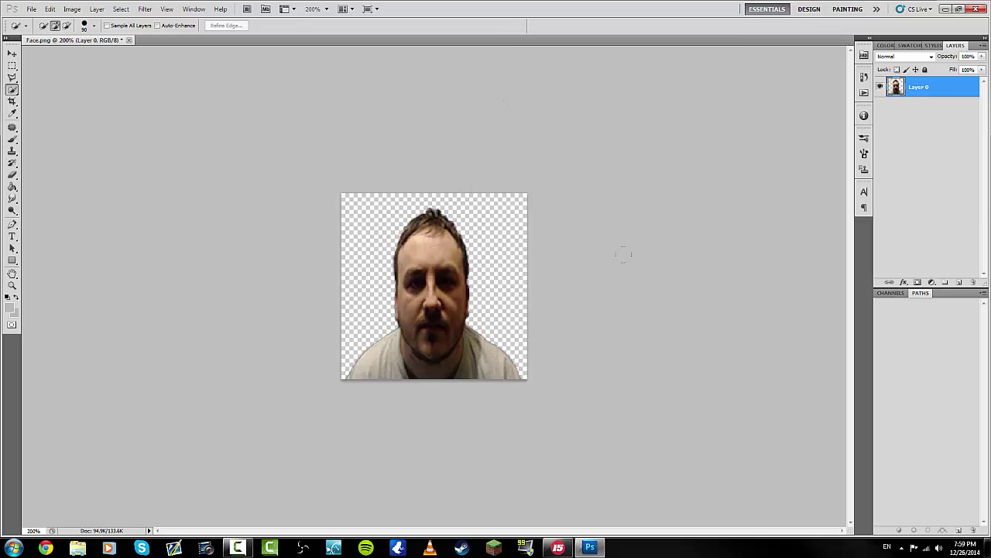
pyautogui.click(34, 10)
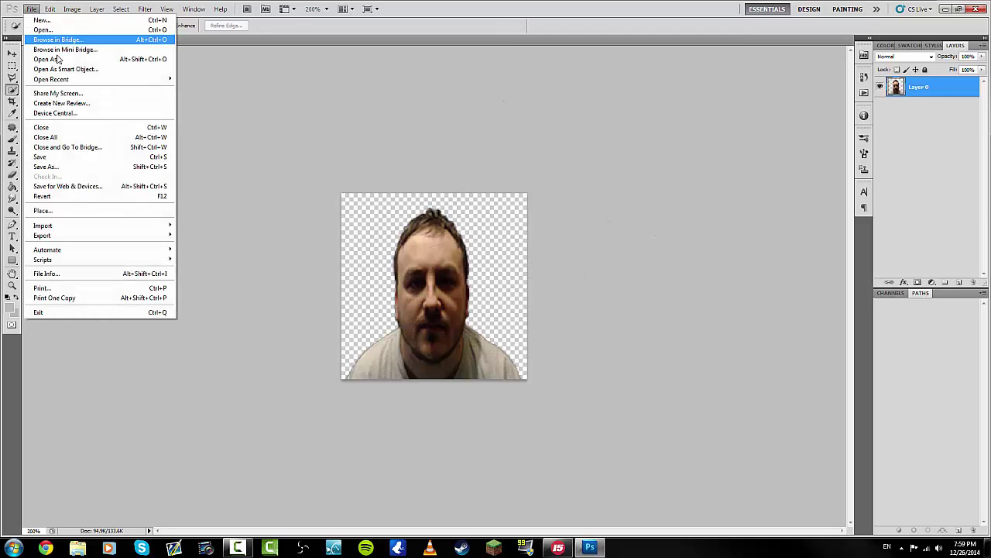
# Step: Save as PNG over the existing Face.png on the Desktop, then quit Photoshop
pyautogui.click(74, 166)
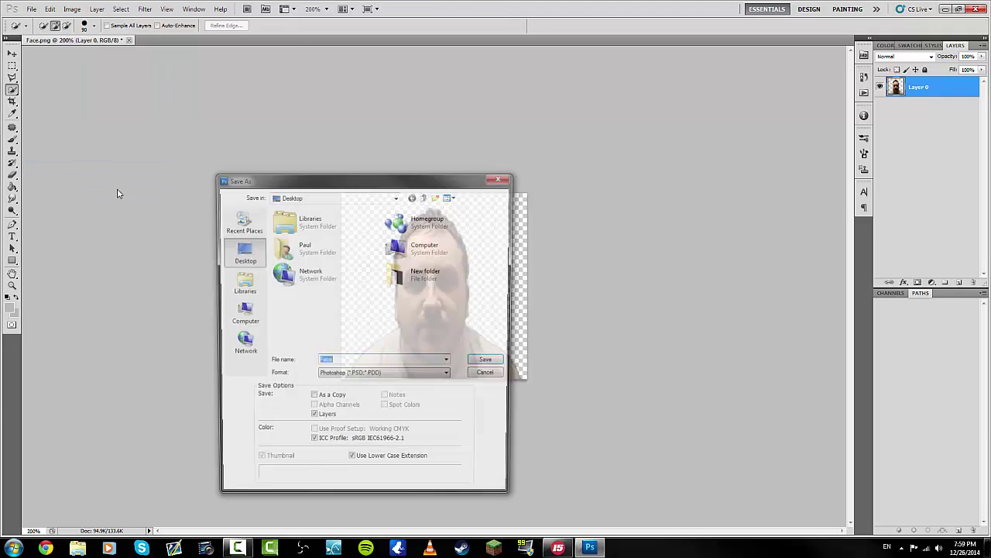
pyautogui.click(382, 376)
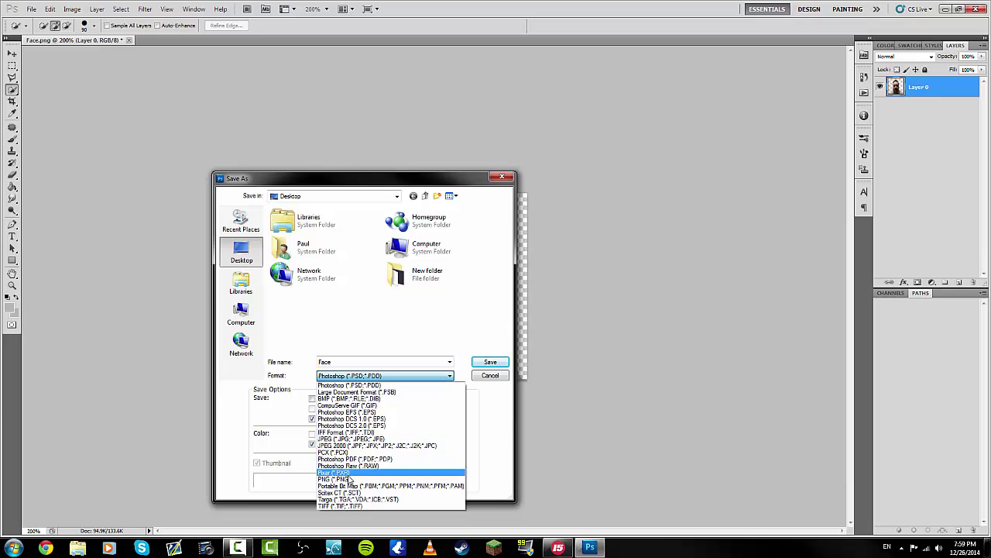
pyautogui.click(350, 479)
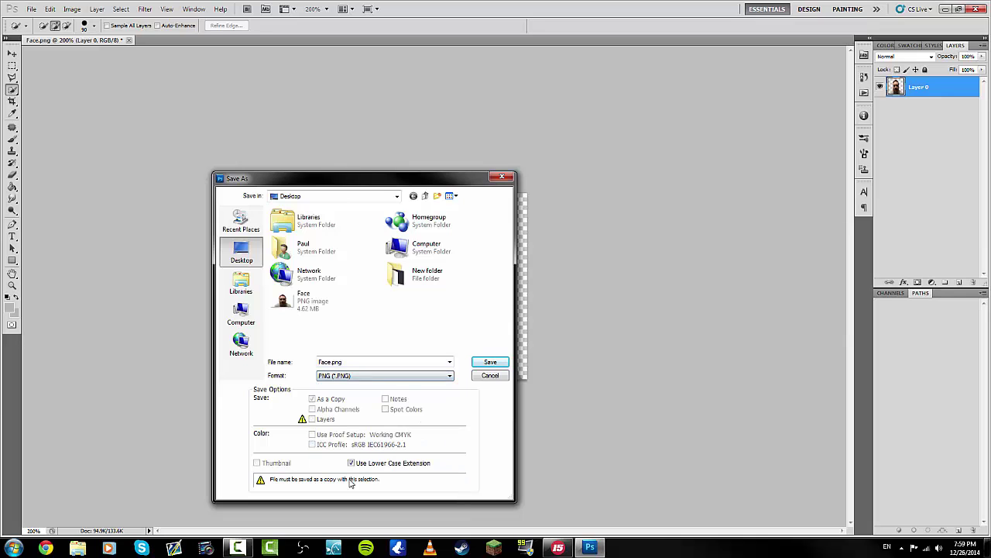
pyautogui.click(491, 361)
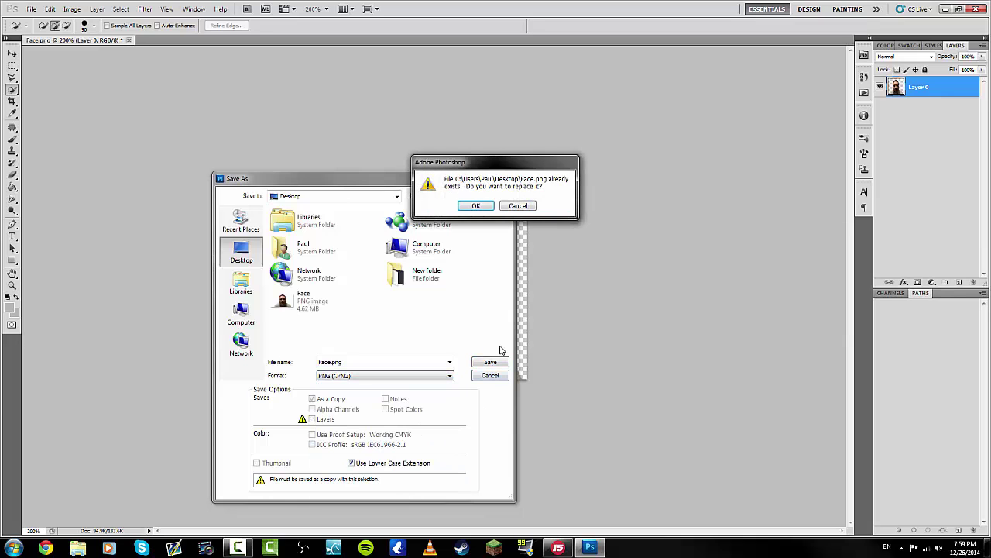
pyautogui.click(473, 205)
pyautogui.click(390, 137)
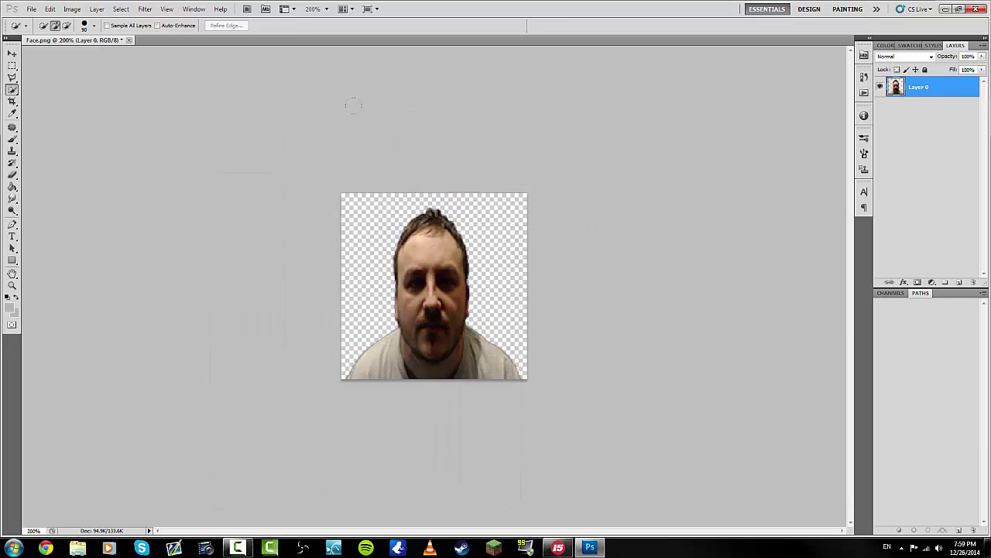
pyautogui.click(976, 8)
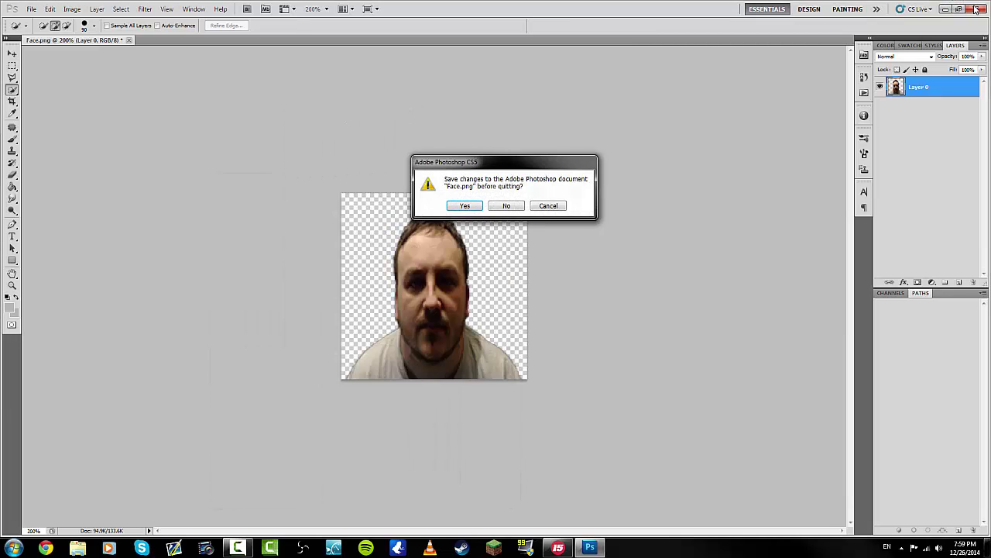
# Step: Quit Photoshop without saving, then remove the old manager picture in FM's Interface preferences
pyautogui.click(507, 206)
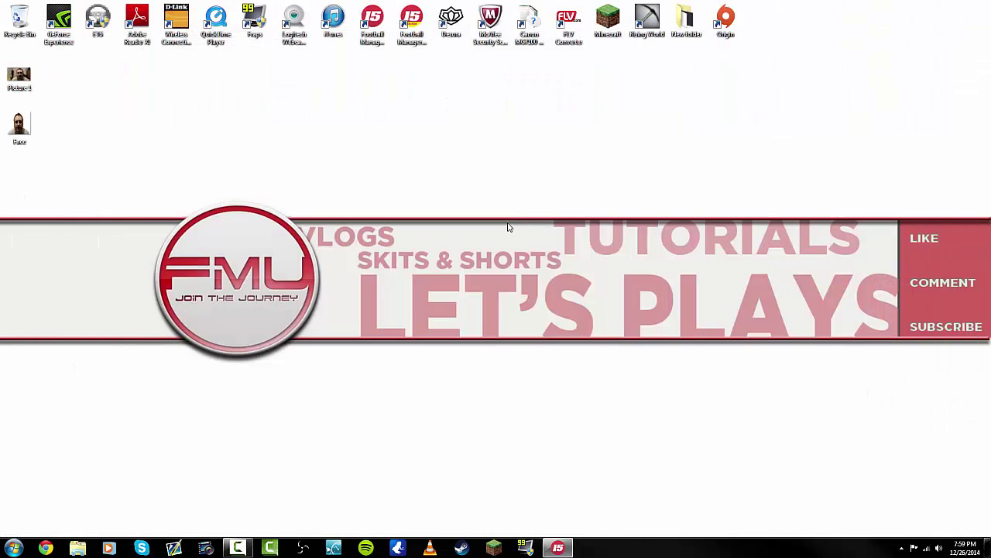
pyautogui.click(558, 548)
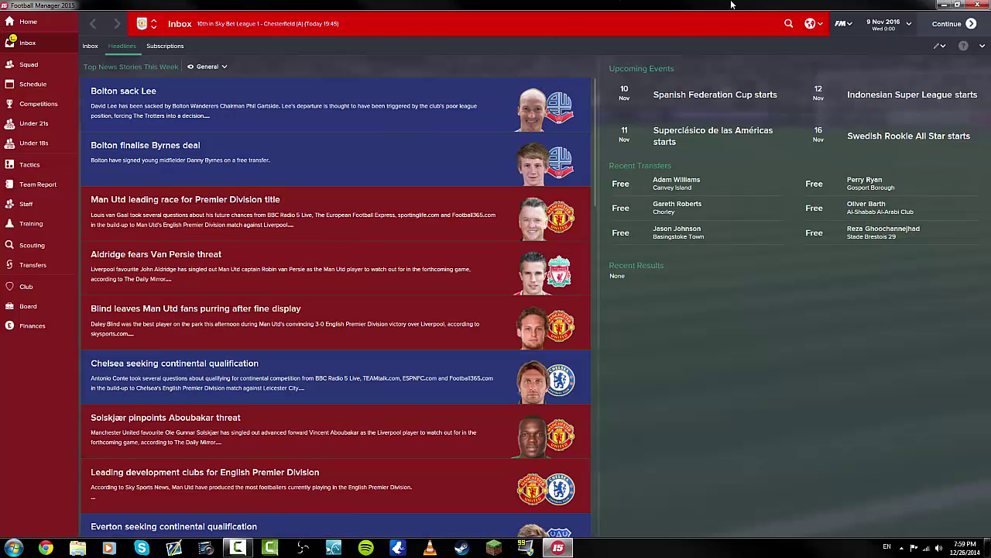
pyautogui.click(846, 26)
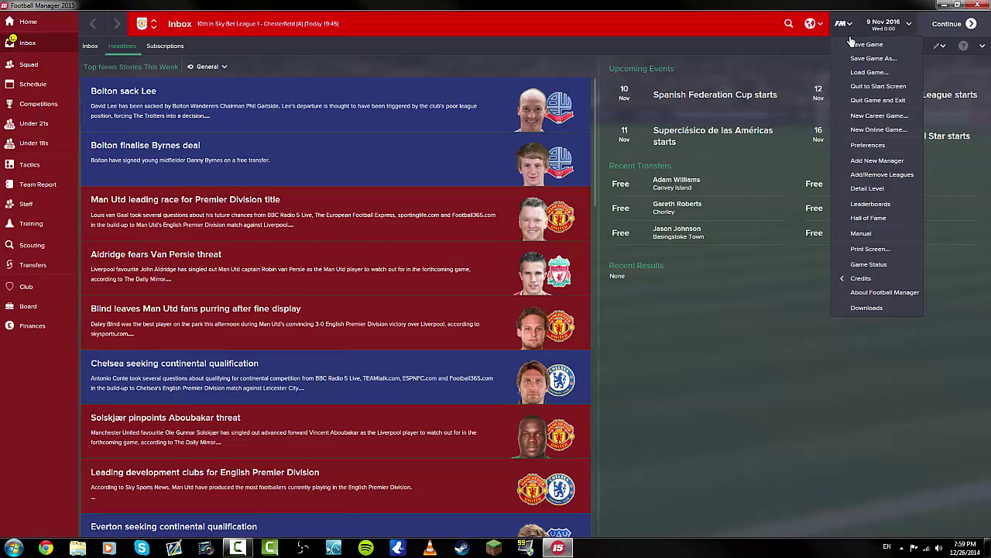
pyautogui.click(885, 146)
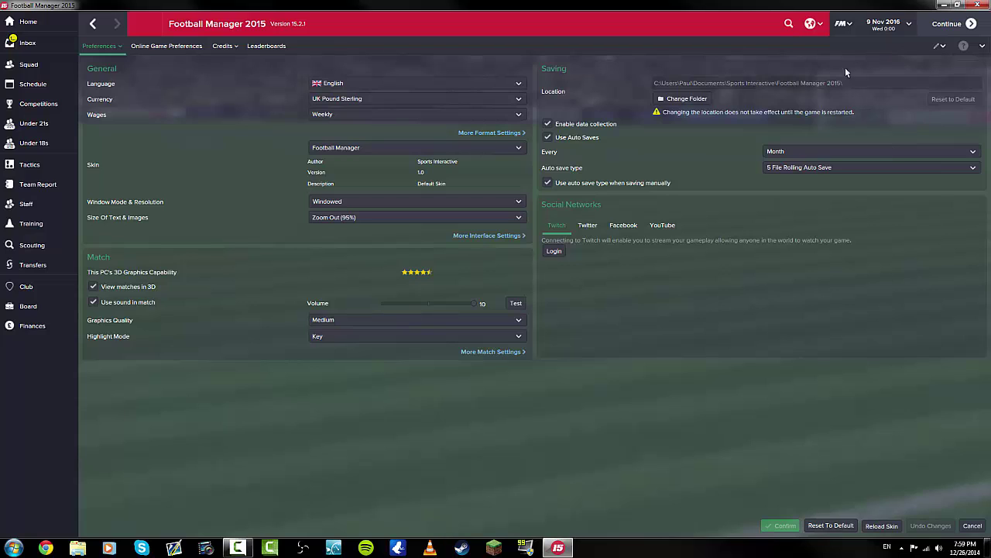
pyautogui.click(121, 48)
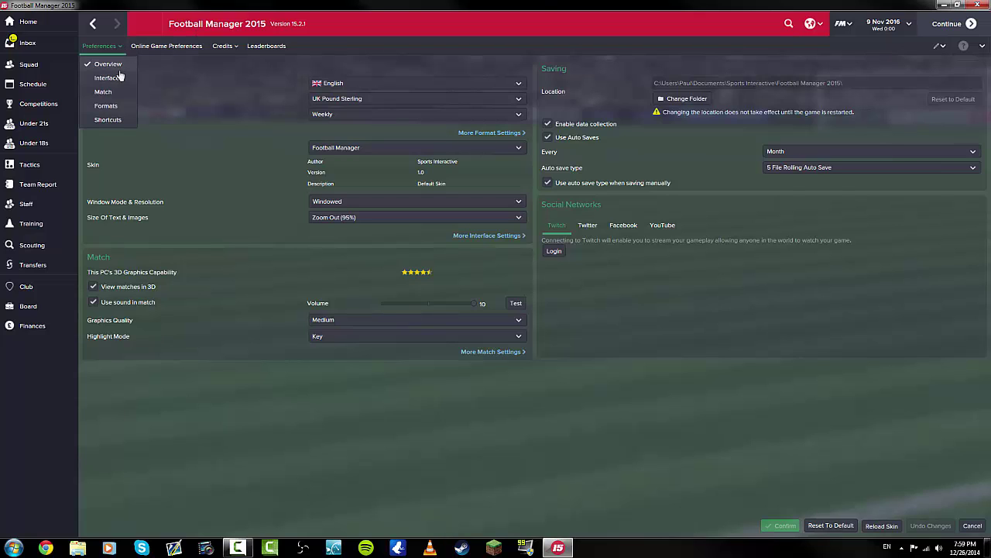
pyautogui.click(112, 78)
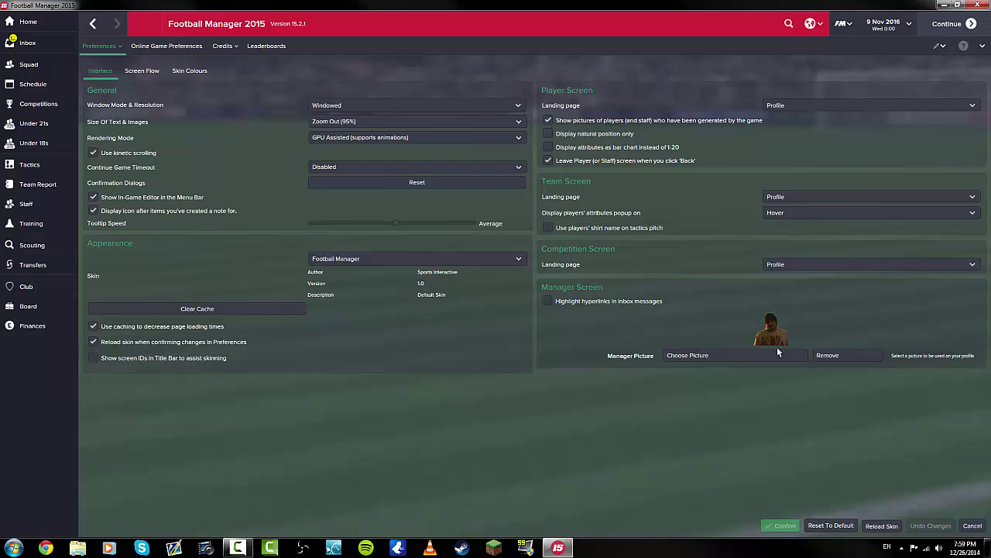
pyautogui.click(832, 355)
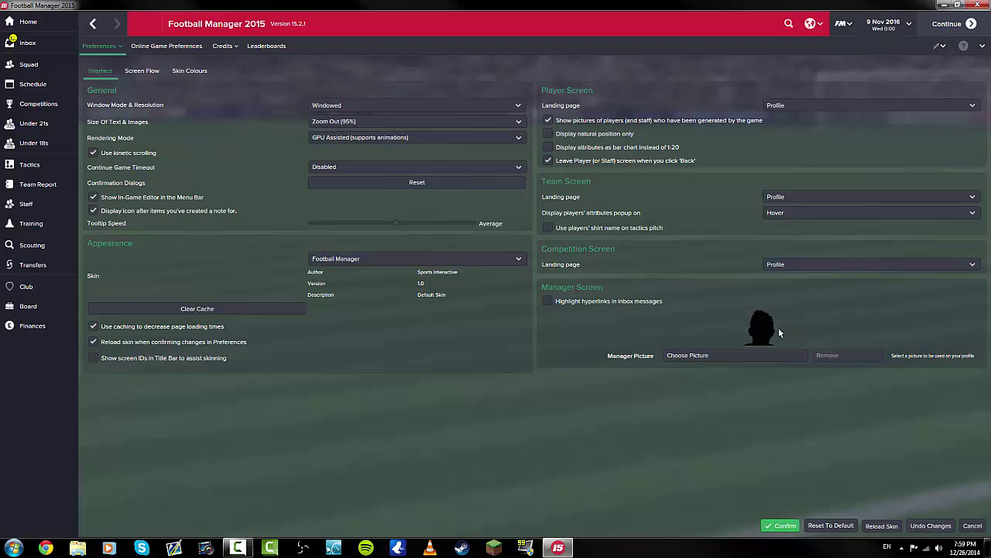
# Step: Open the manager picture chooser and switch its Location from Pictures to the C: drive
pyautogui.click(716, 356)
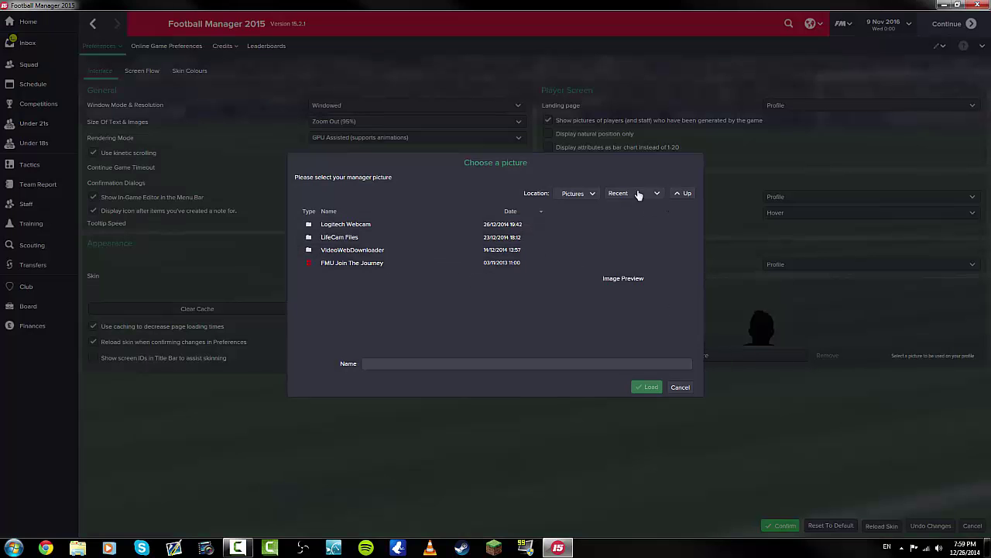
pyautogui.click(593, 193)
pyautogui.click(631, 199)
pyautogui.click(590, 194)
pyautogui.click(577, 220)
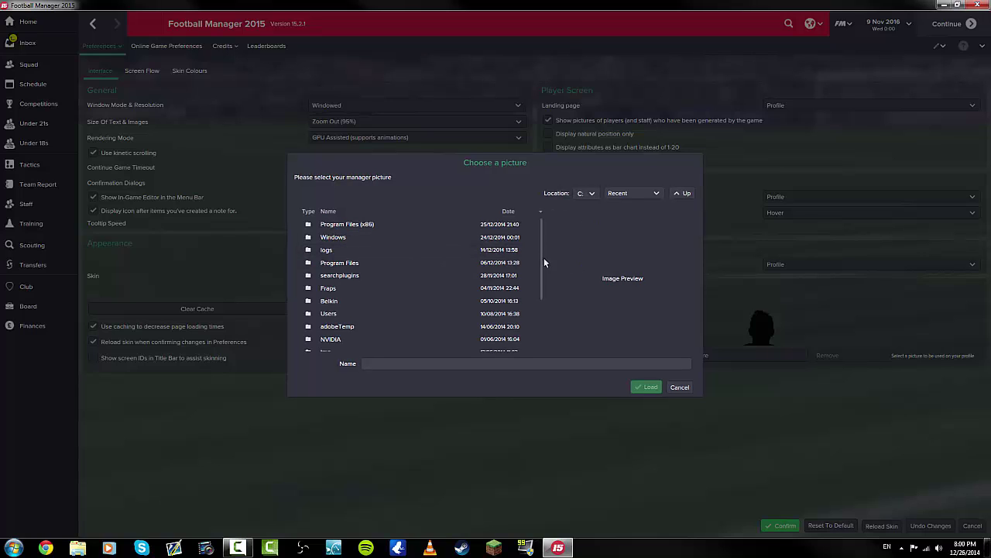
pyautogui.click(586, 185)
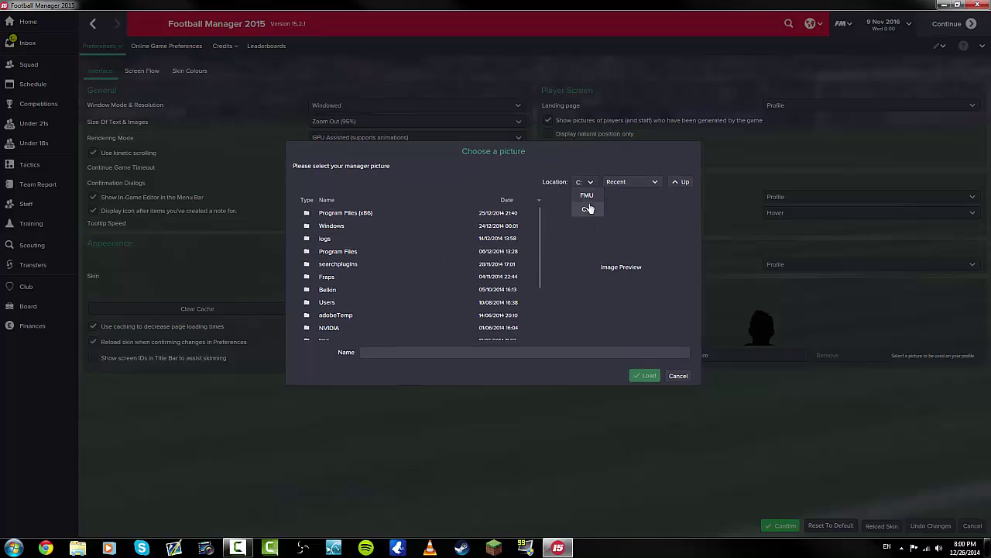
pyautogui.click(587, 208)
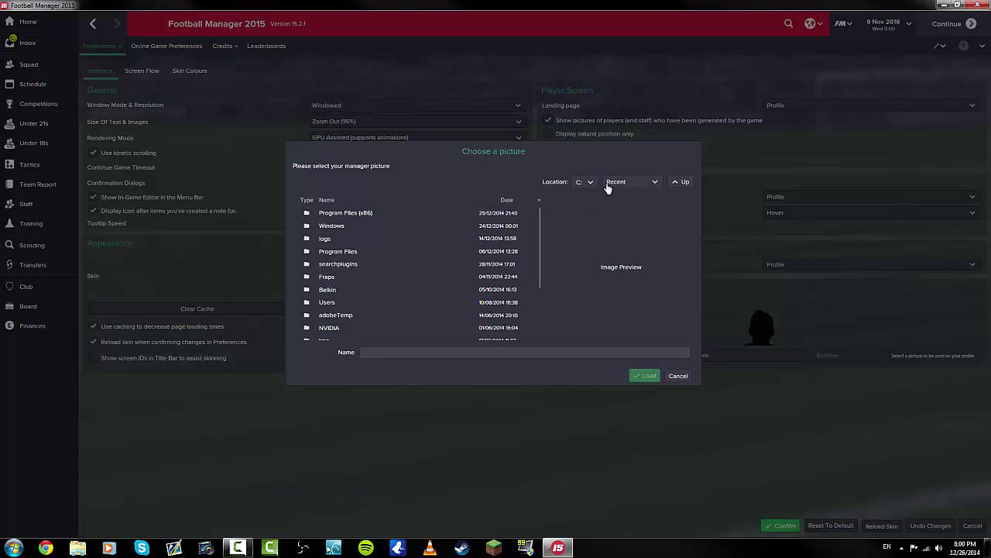
# Step: Go up to the drive list, check inside D:, return and select the F: drive
pyautogui.click(619, 183)
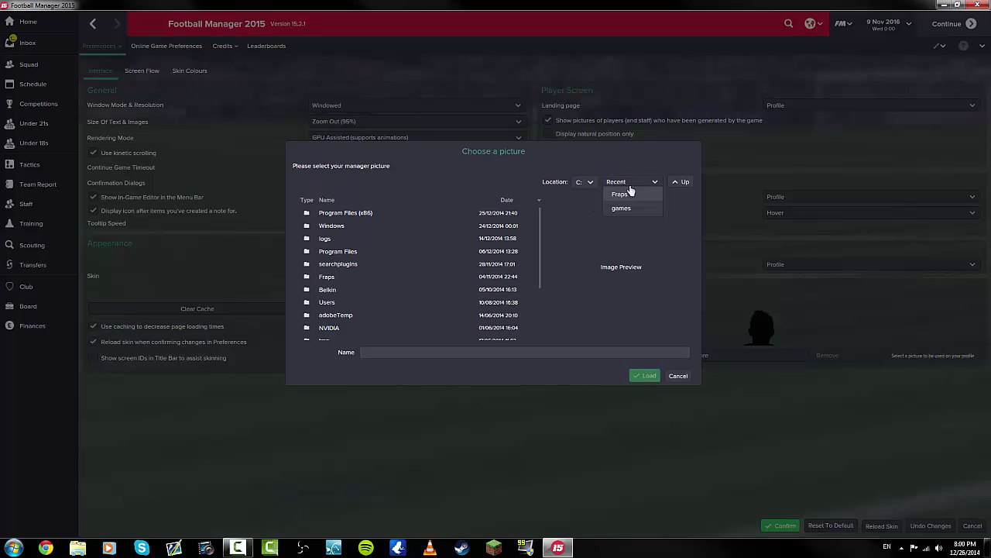
pyautogui.click(681, 184)
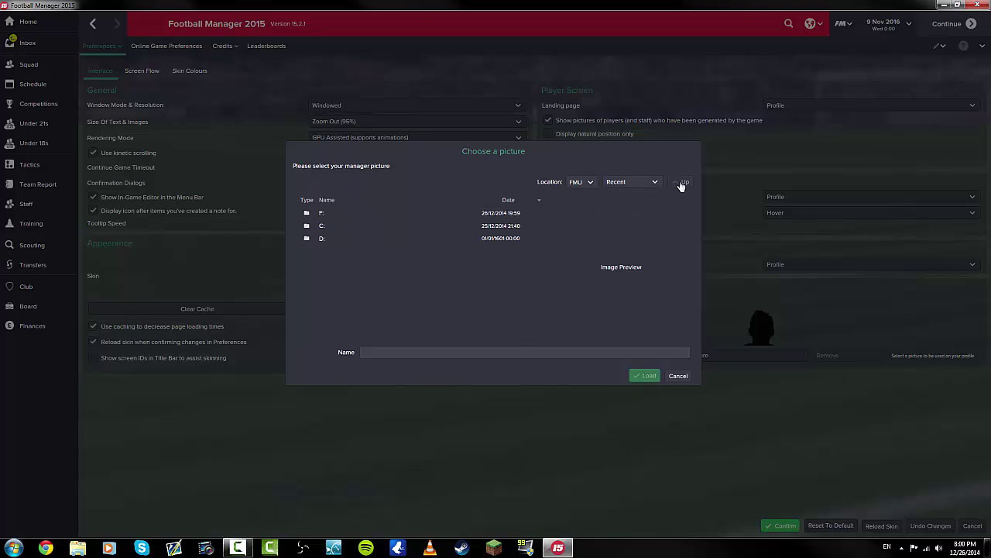
pyautogui.doubleClick(368, 240)
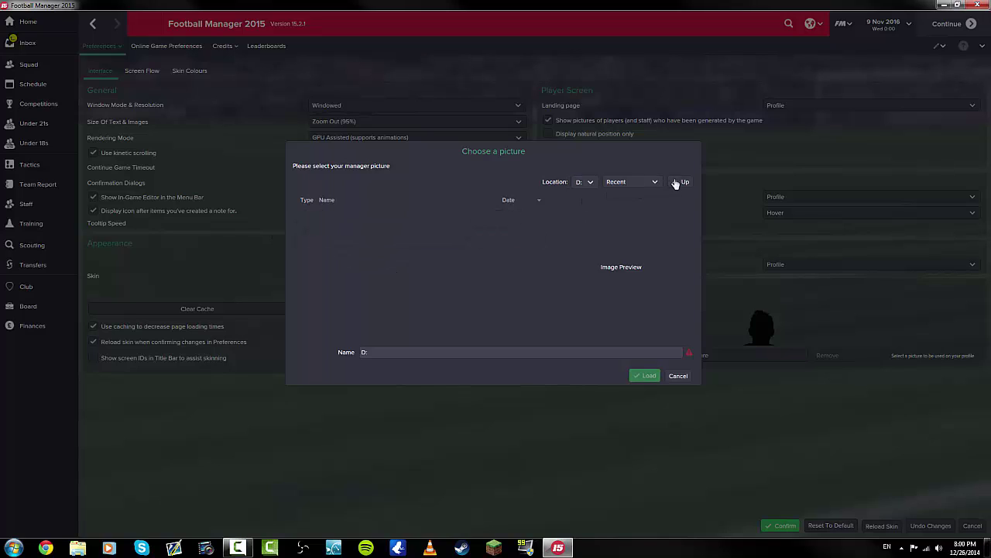
pyautogui.click(679, 182)
pyautogui.click(343, 216)
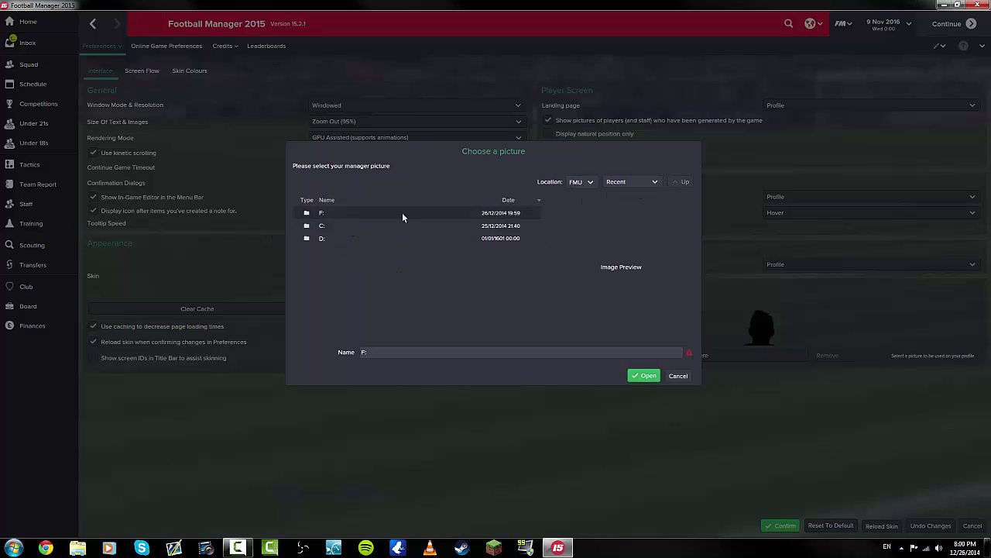
pyautogui.click(642, 190)
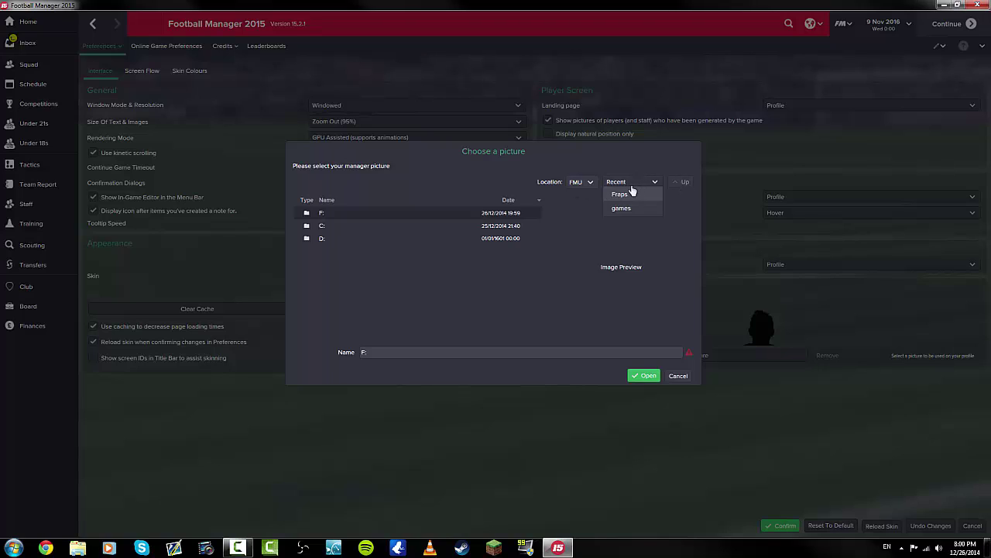
pyautogui.click(584, 186)
pyautogui.click(583, 186)
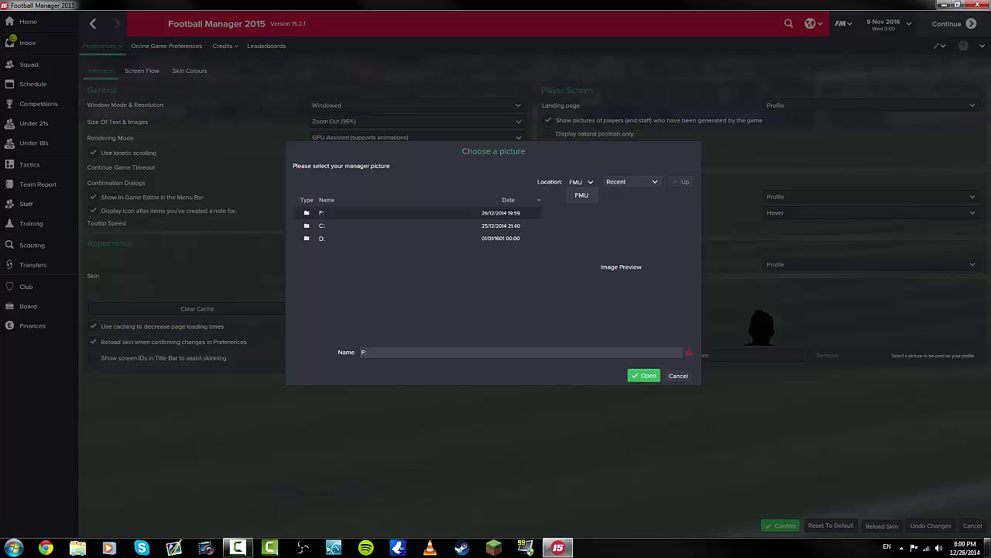
# Step: Drag the desktop Face image onto the Iomega_HDD (F:) drive in Explorer, then close Explorer
pyautogui.press('super+d')
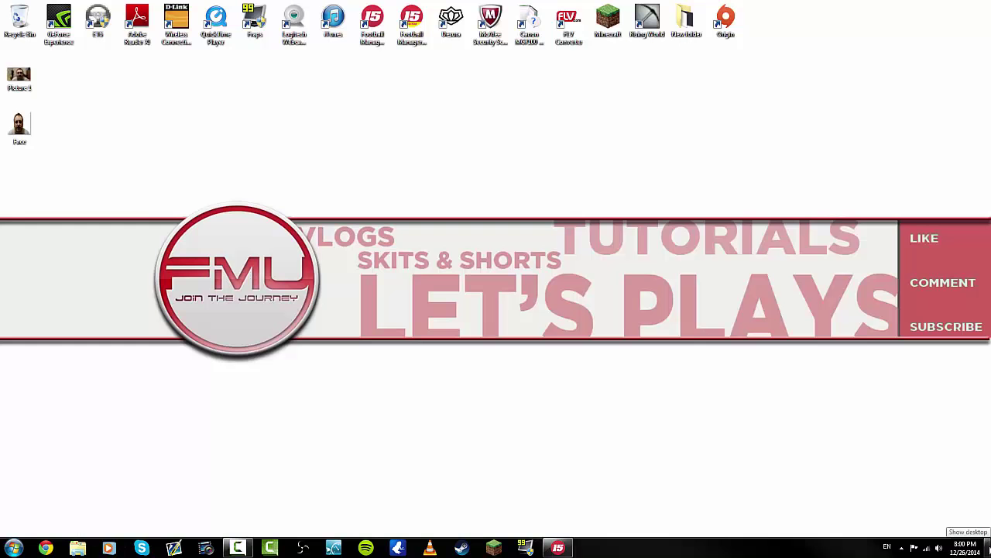
pyautogui.click(78, 548)
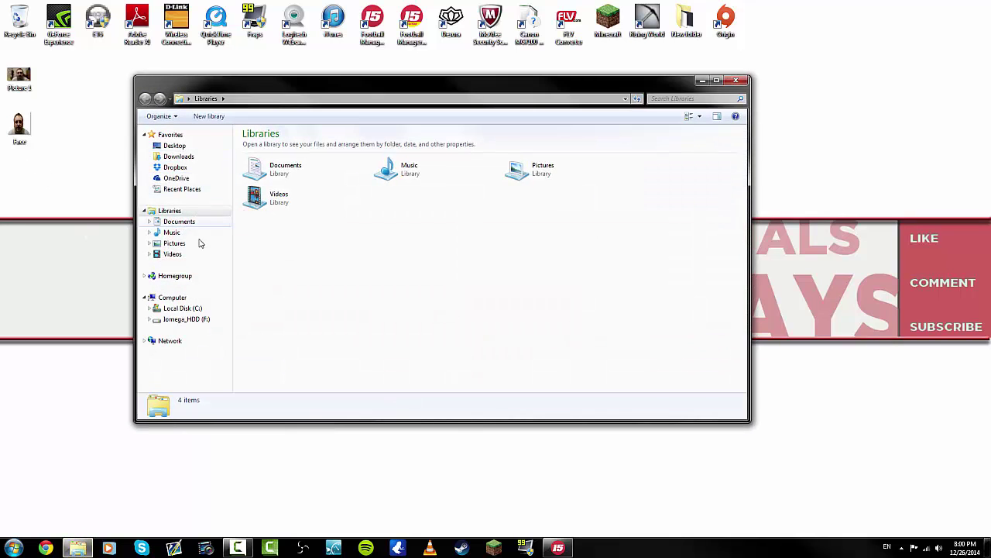
pyautogui.click(208, 320)
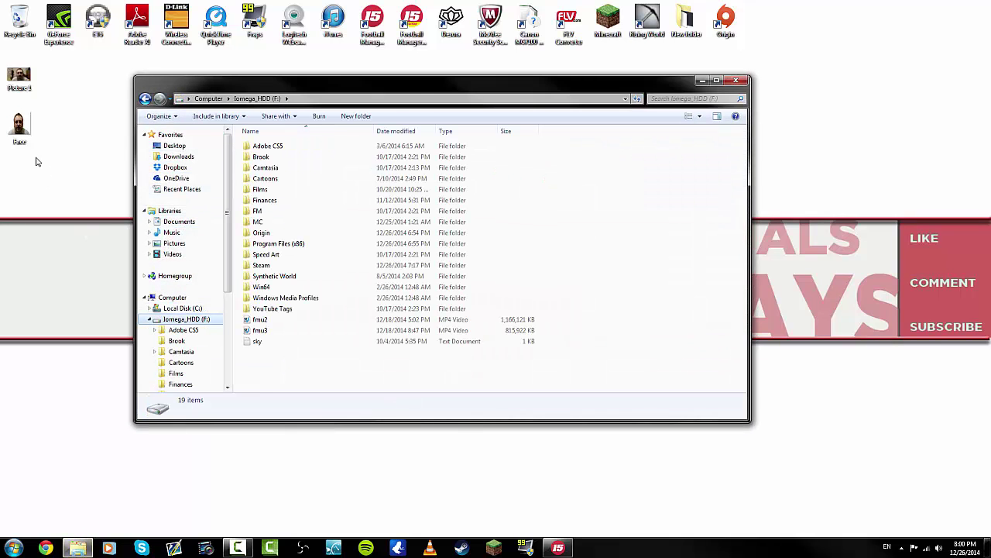
pyautogui.moveTo(18, 124); pyautogui.dragTo(291, 371)
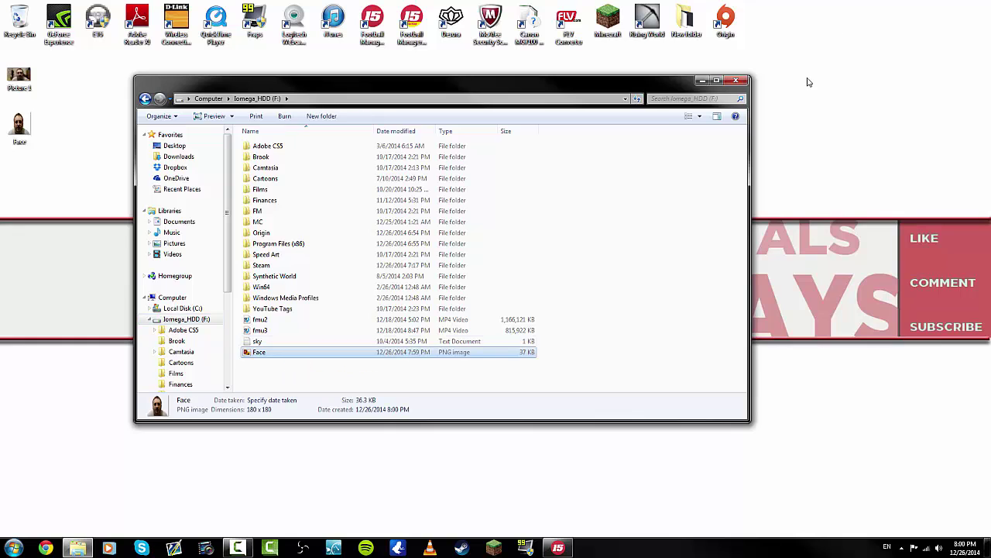
pyautogui.click(736, 81)
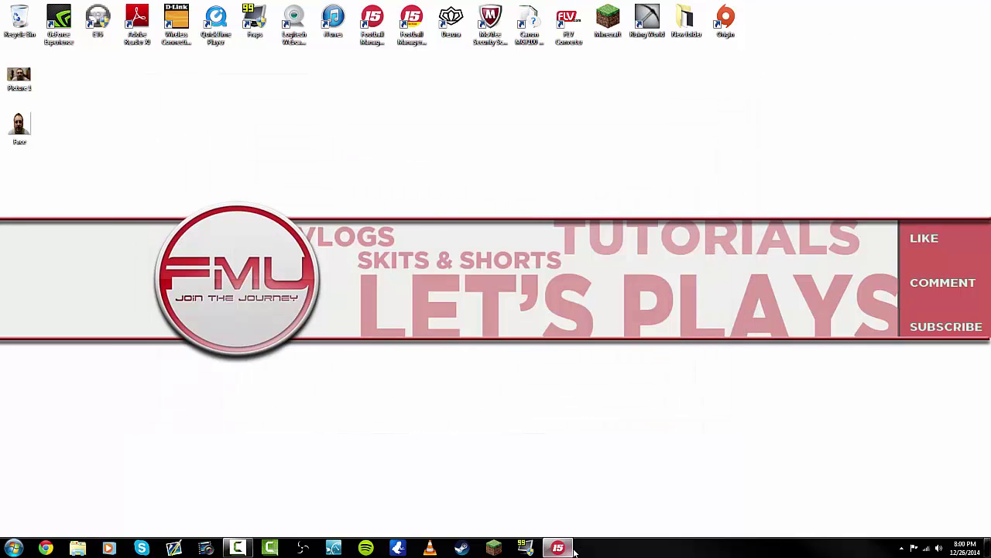
# Step: Load Face from the F: drive as the manager picture and confirm the preferences
pyautogui.click(570, 549)
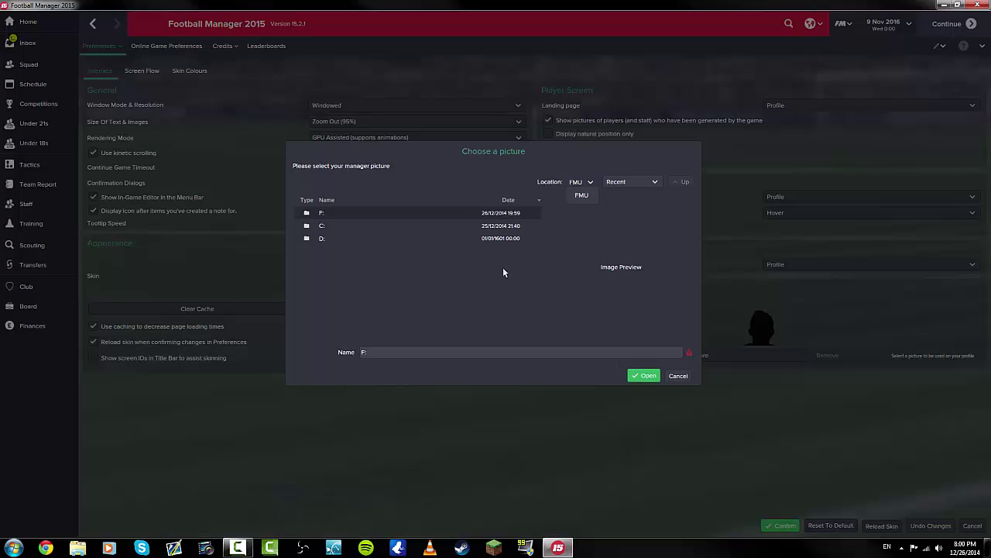
pyautogui.click(644, 376)
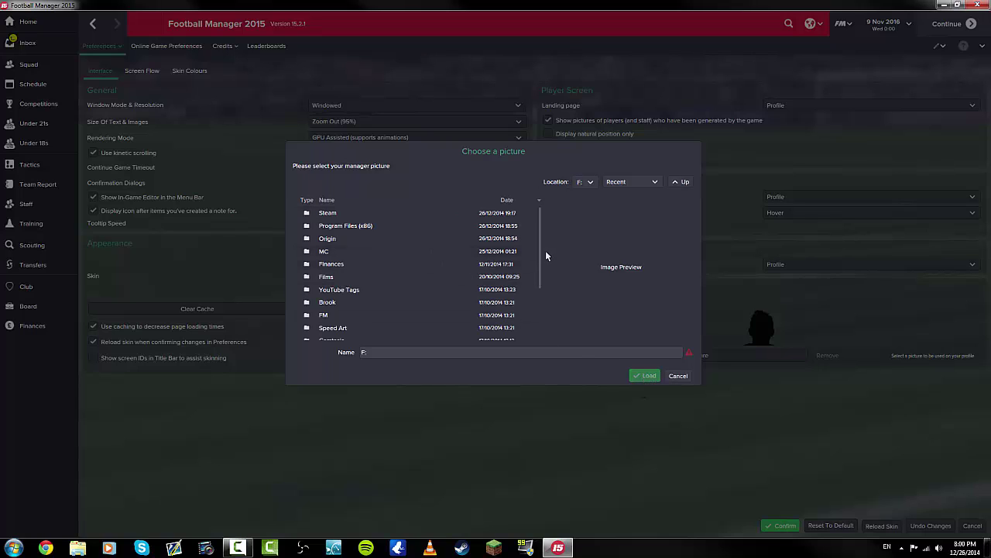
pyautogui.moveTo(538, 261); pyautogui.dragTo(542, 333)
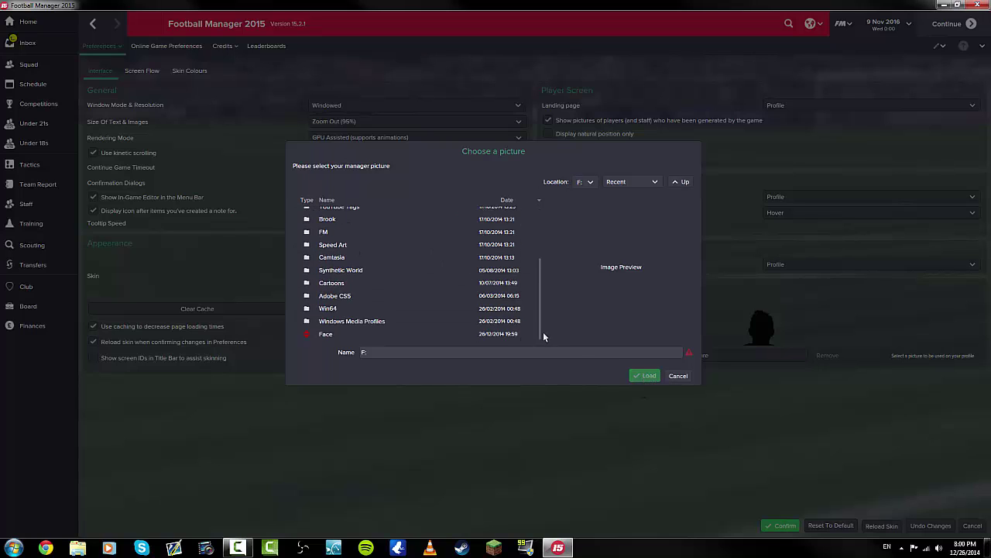
pyautogui.click(323, 339)
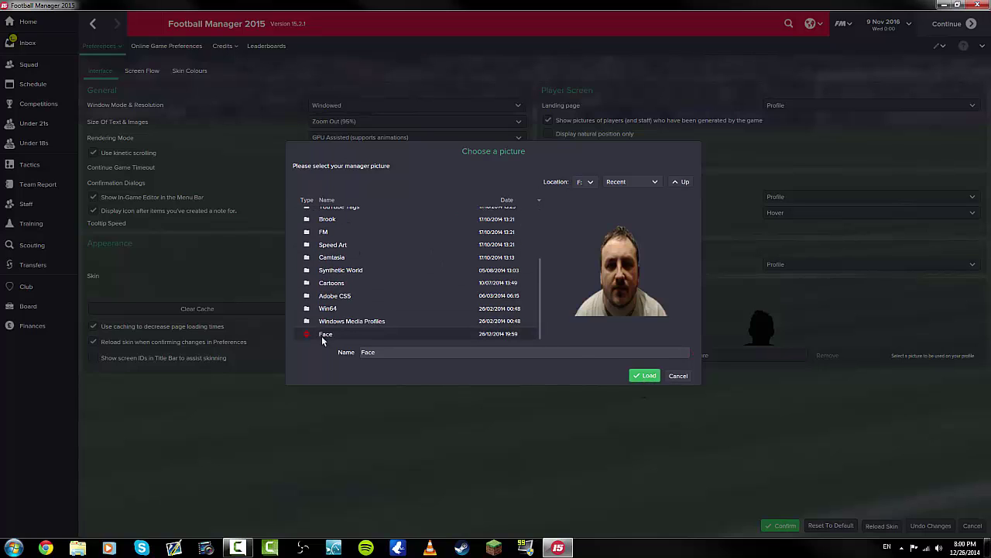
pyautogui.click(644, 376)
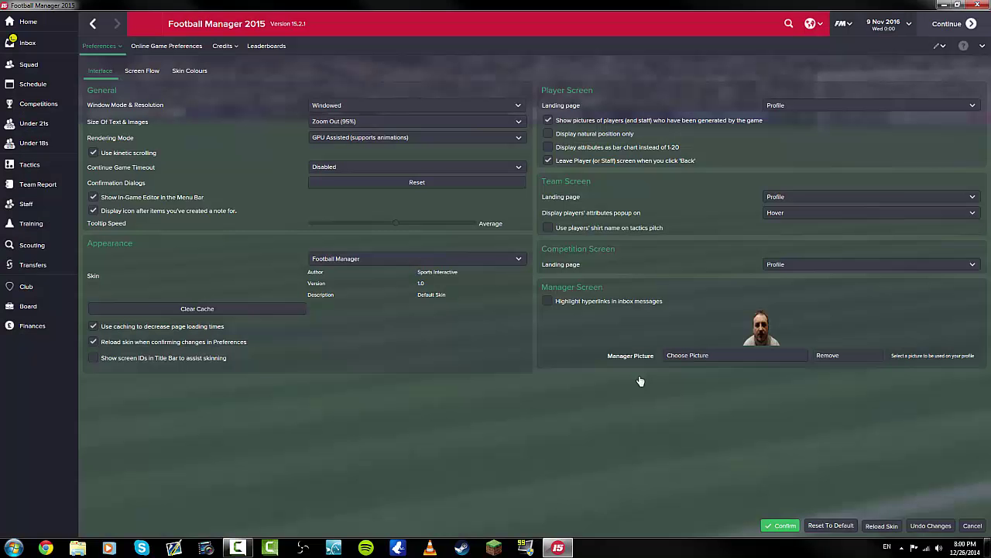
pyautogui.click(785, 526)
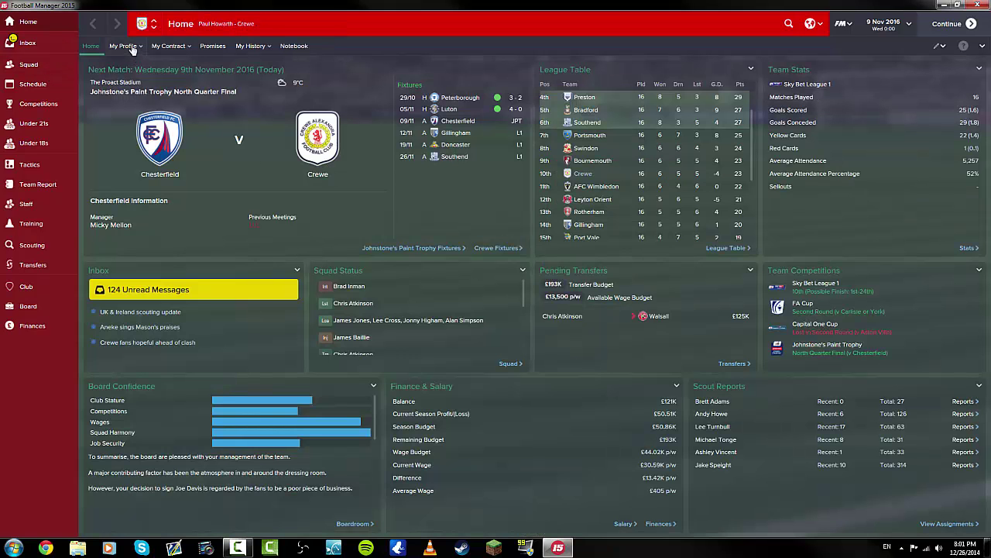
# Step: Open the My Profile tab to view the new cut-out face as the manager's picture
pyautogui.click(132, 49)
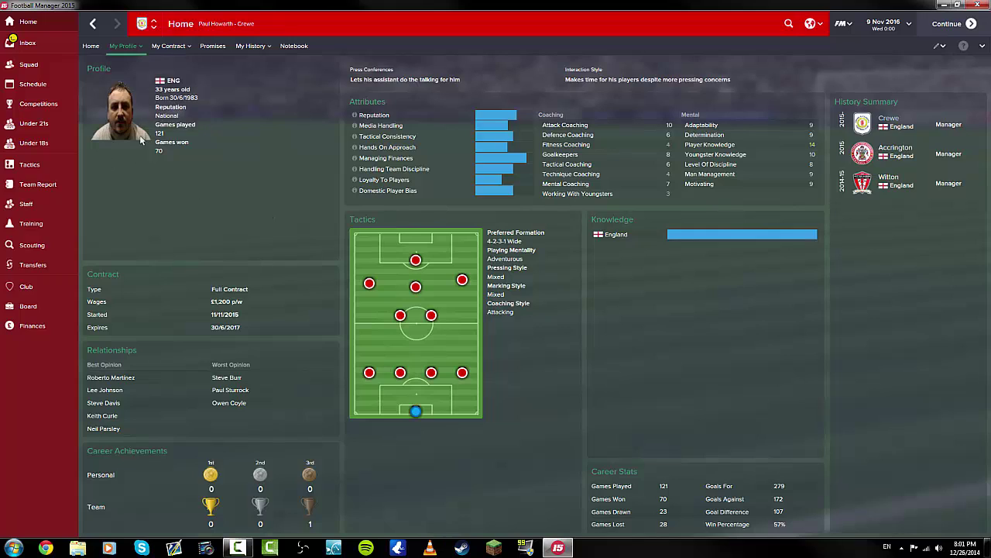